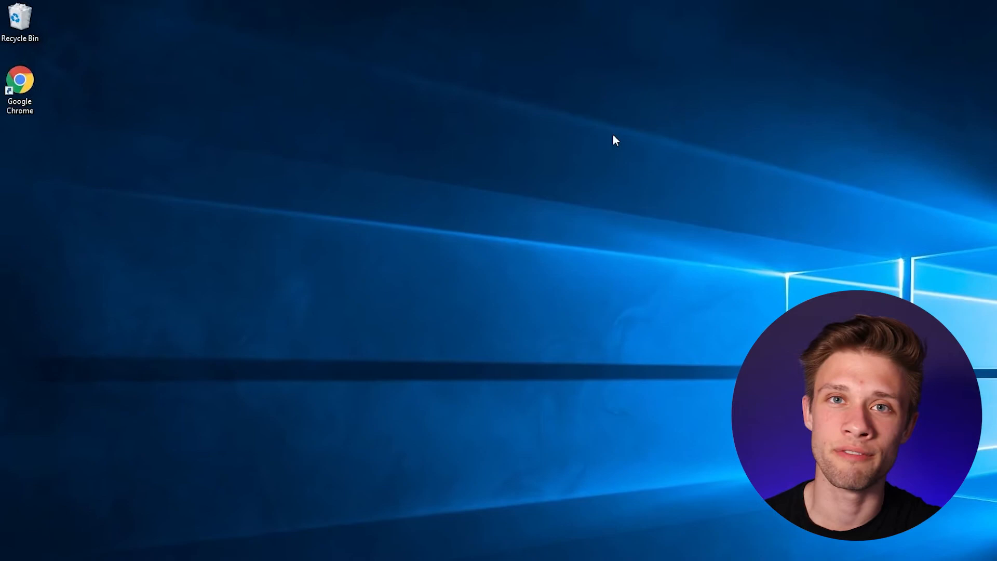
- In Chrome, search 'arduino download', reach the Arduino software page and download the Windows IDE 1.8.13 installer
double_click(20, 86)
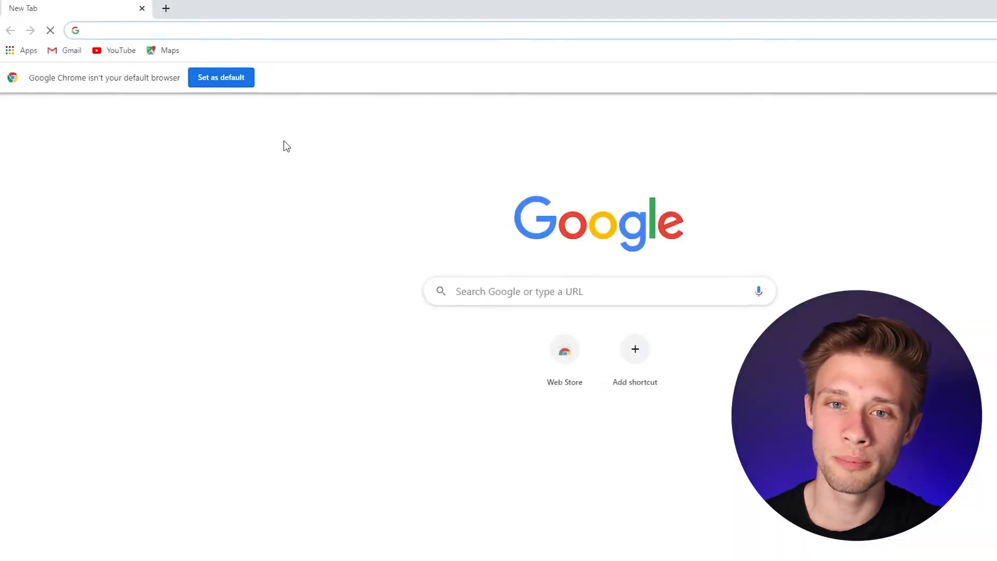
text(ard)
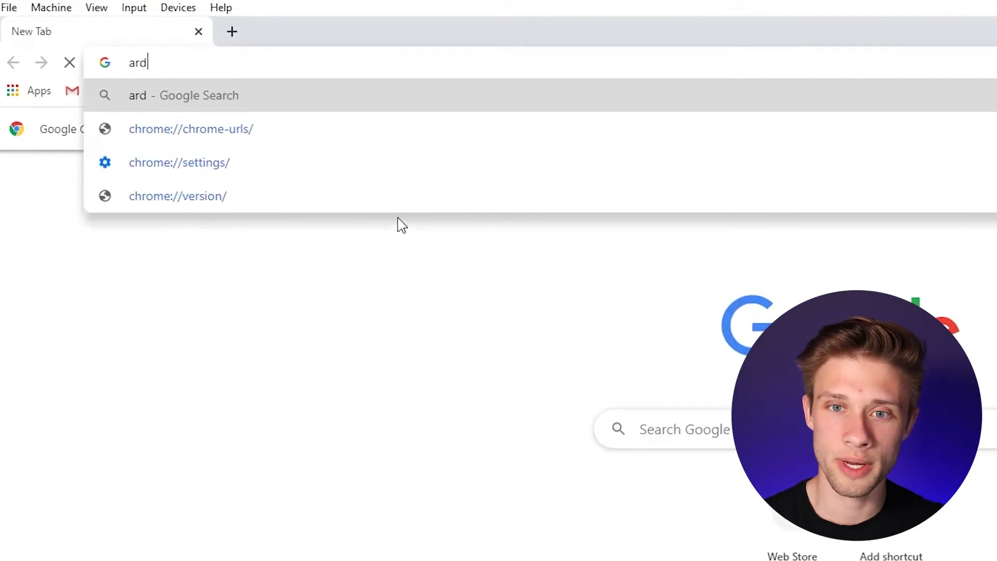
text(uino download)
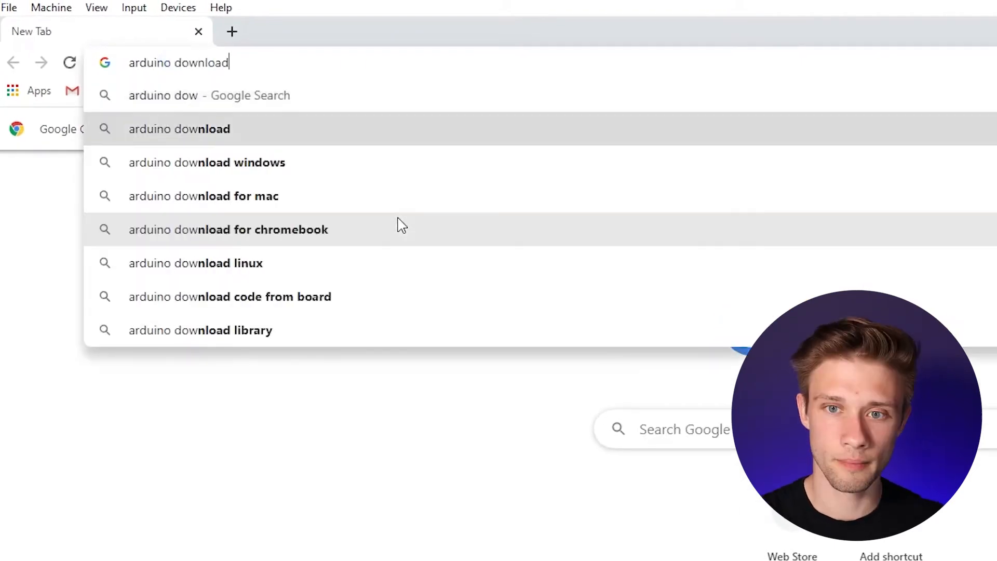
key(Return)
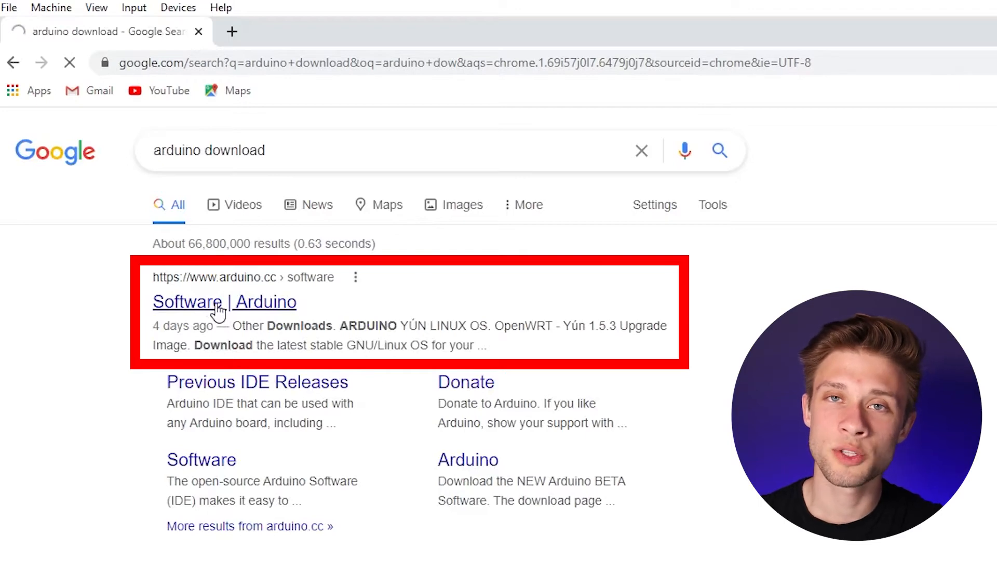
click(218, 310)
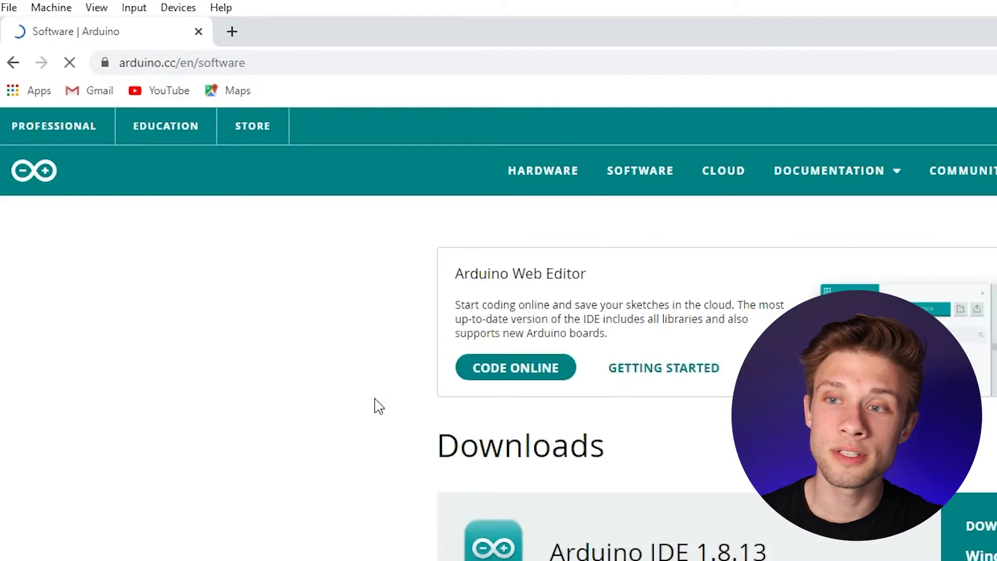
scroll(373, 405, down, 2)
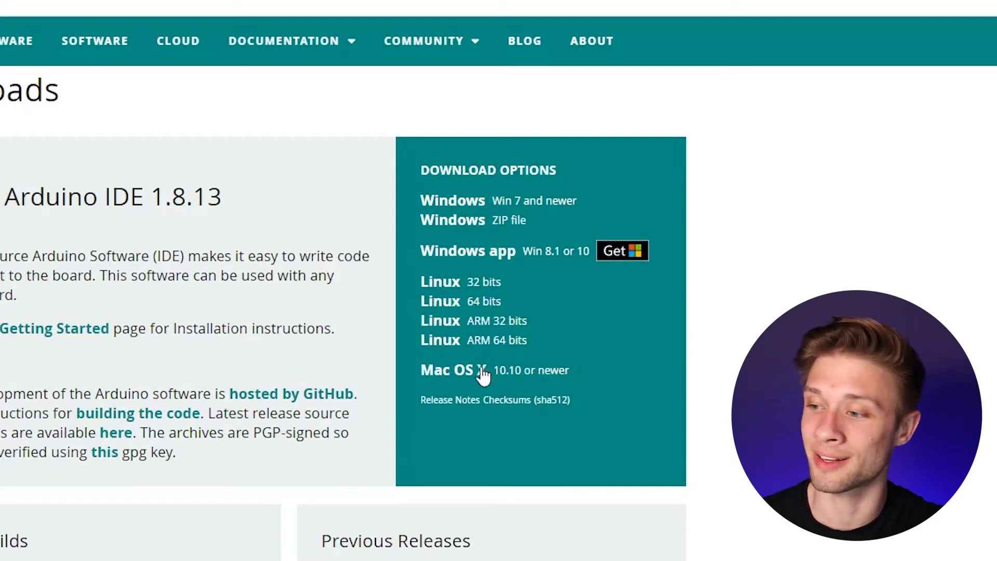
click(476, 201)
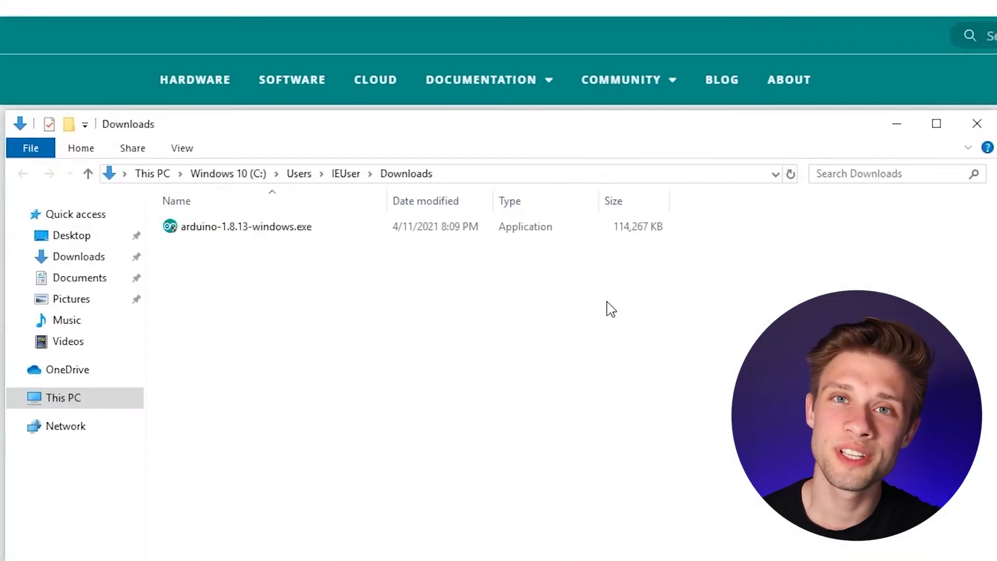
- Run arduino-1.8.13-windows.exe, accept UAC and license, install with default components and folder
double_click(246, 226)
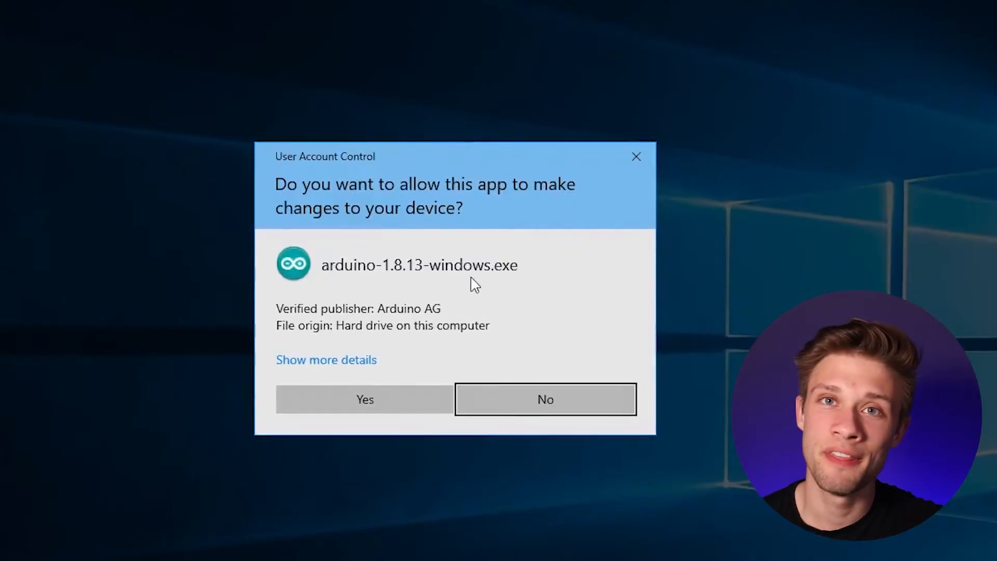
click(401, 404)
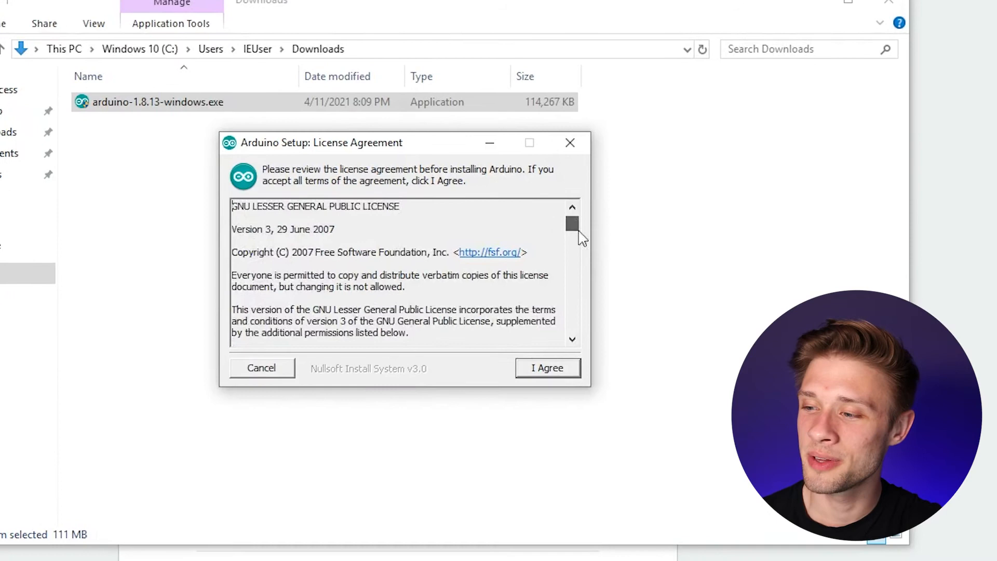
drag(573, 225, 573, 328)
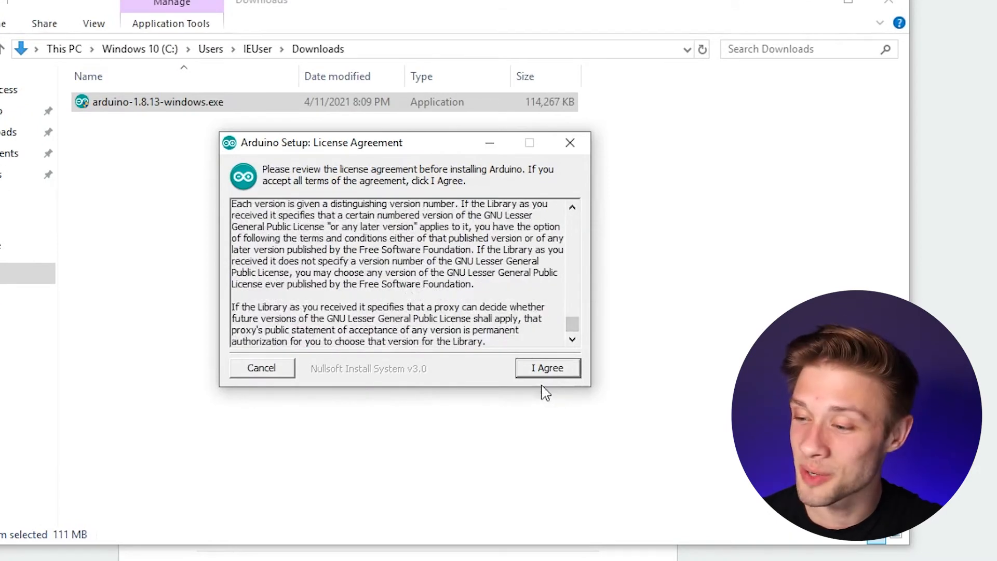
click(547, 368)
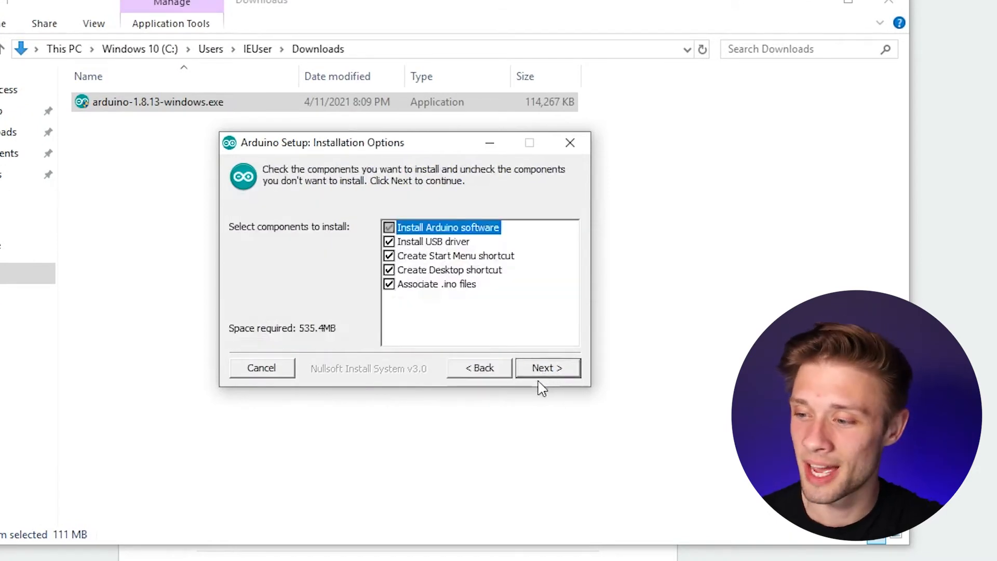
click(546, 368)
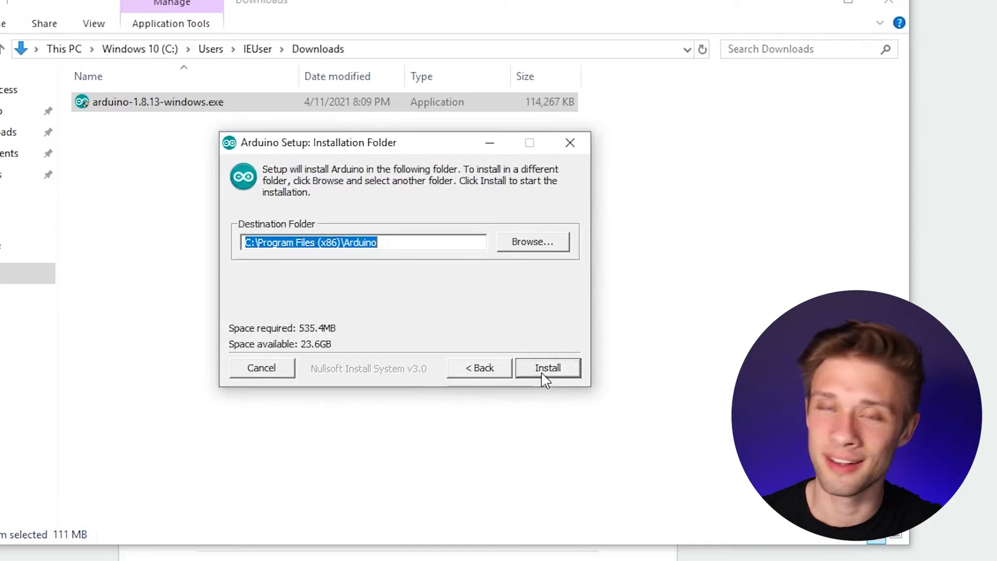
click(547, 368)
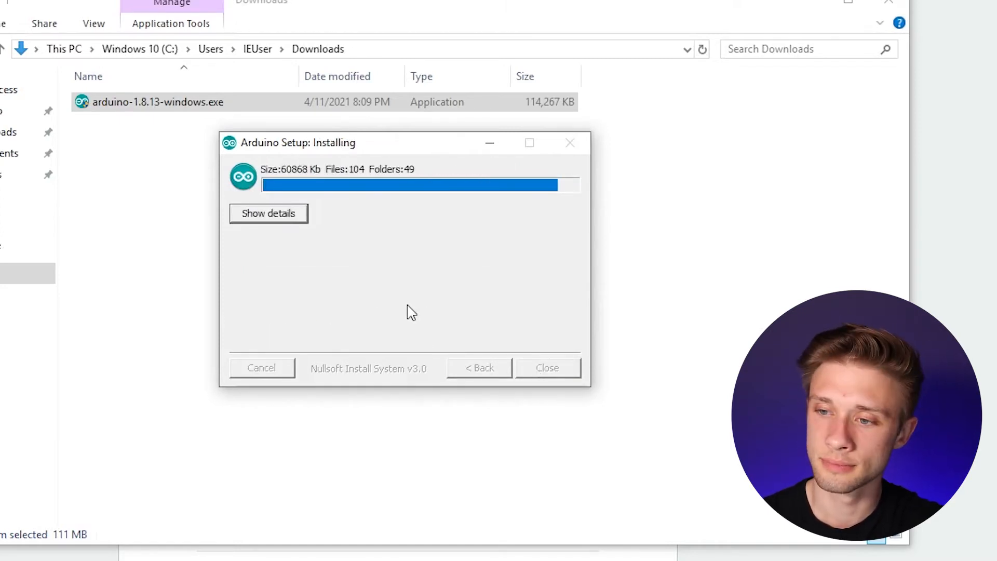
click(547, 369)
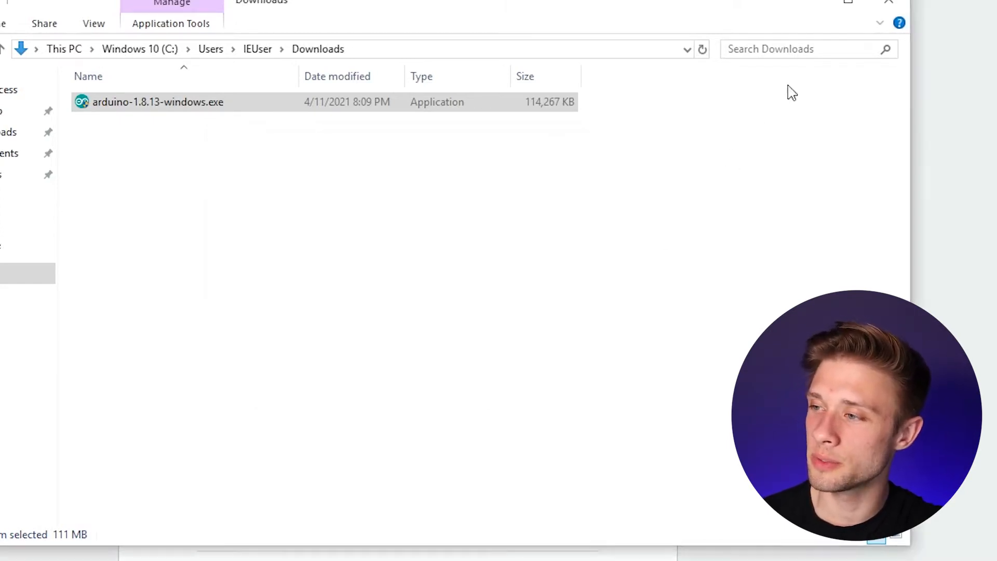
- Select the new Arduino shortcut on the desktop
click(890, 6)
click(38, 183)
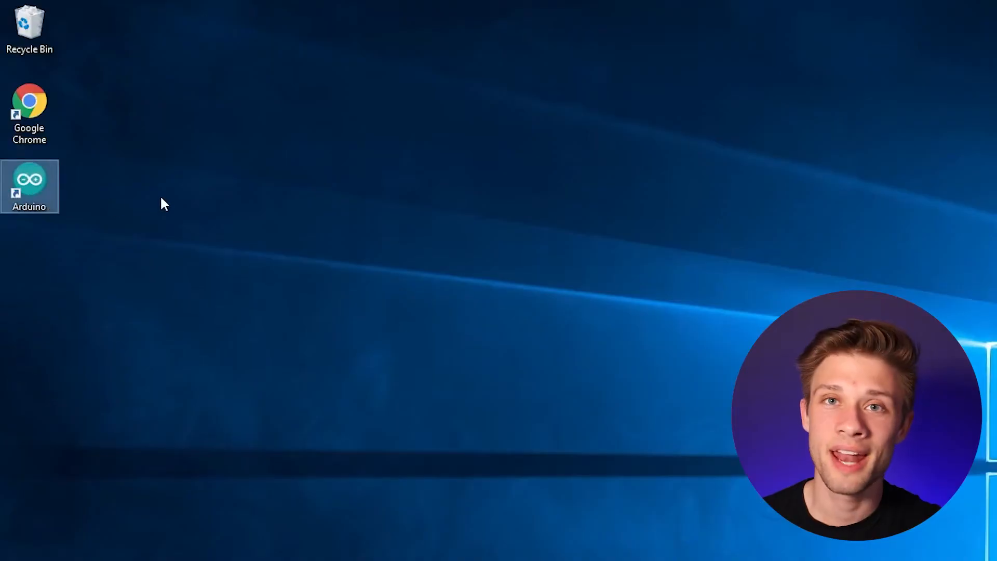
- Launch Arduino IDE from the shortcut and point out the empty setup() and loop() functions
mouse_move(39, 196)
mouse_down()
mouse_move(658, 246)
mouse_move(623, 219)
mouse_up()
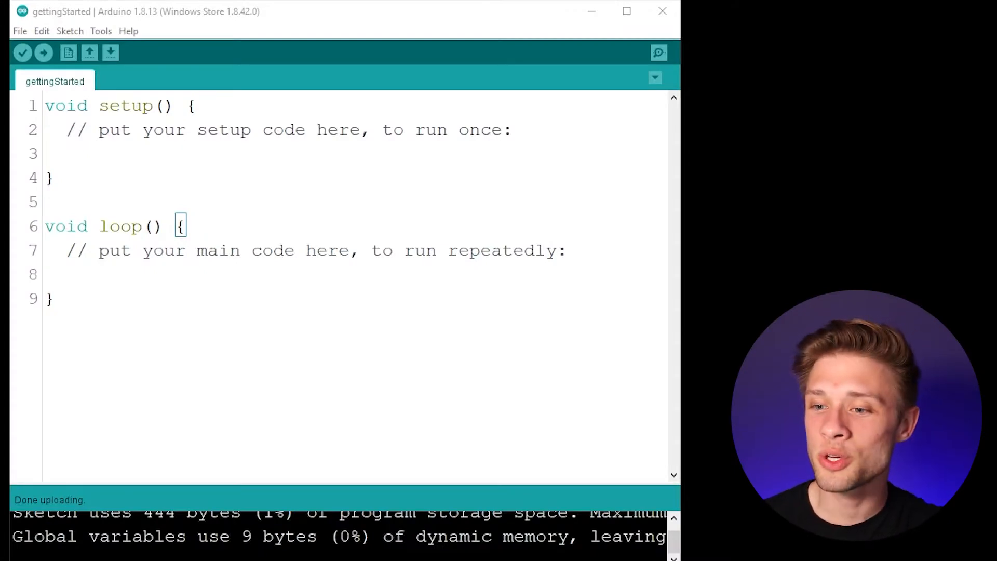
double_click(124, 106)
double_click(121, 226)
click(95, 205)
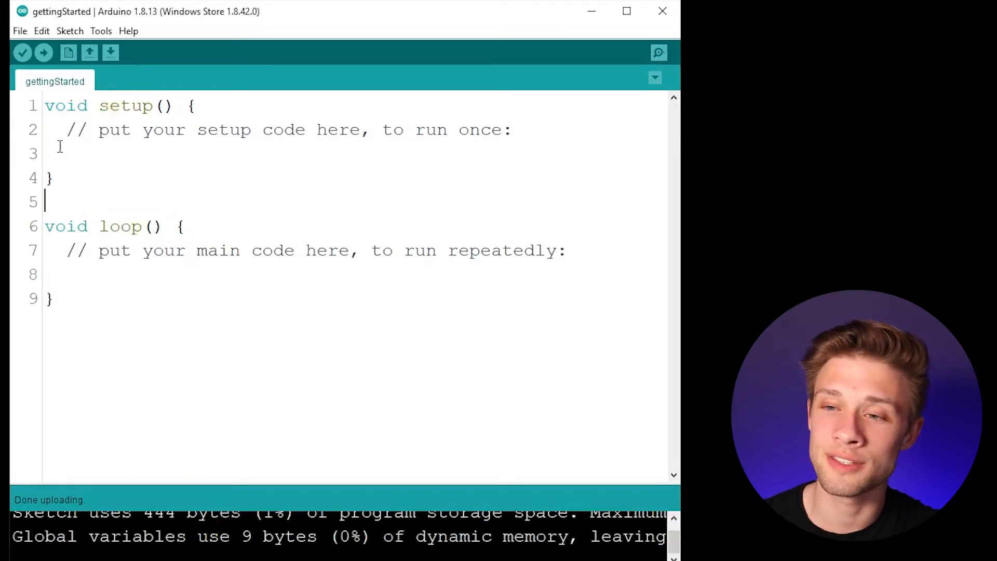
- Browse File > Examples > 01.Basics without choosing one, then highlight the setup and loop code
click(20, 32)
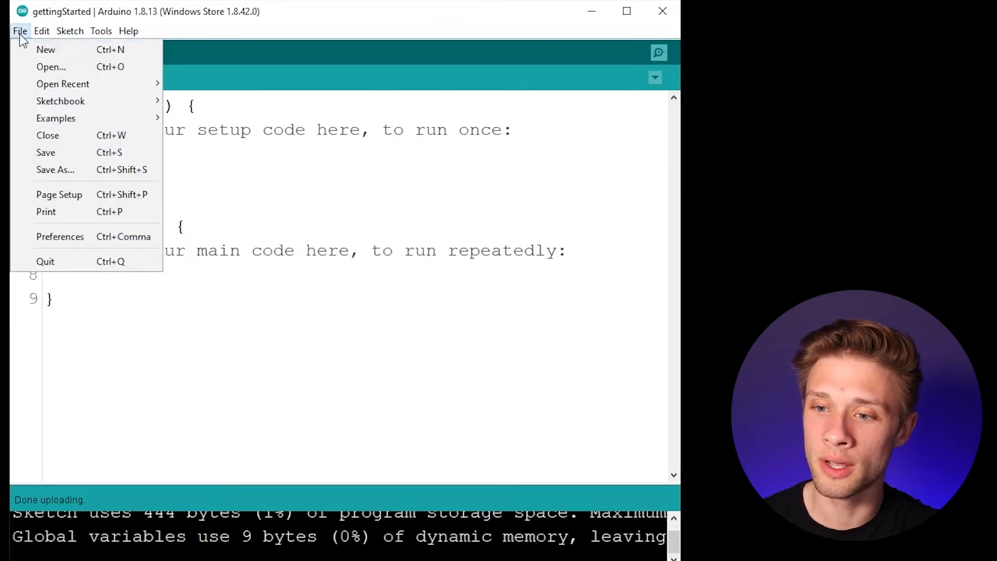
mouse_move(55, 118)
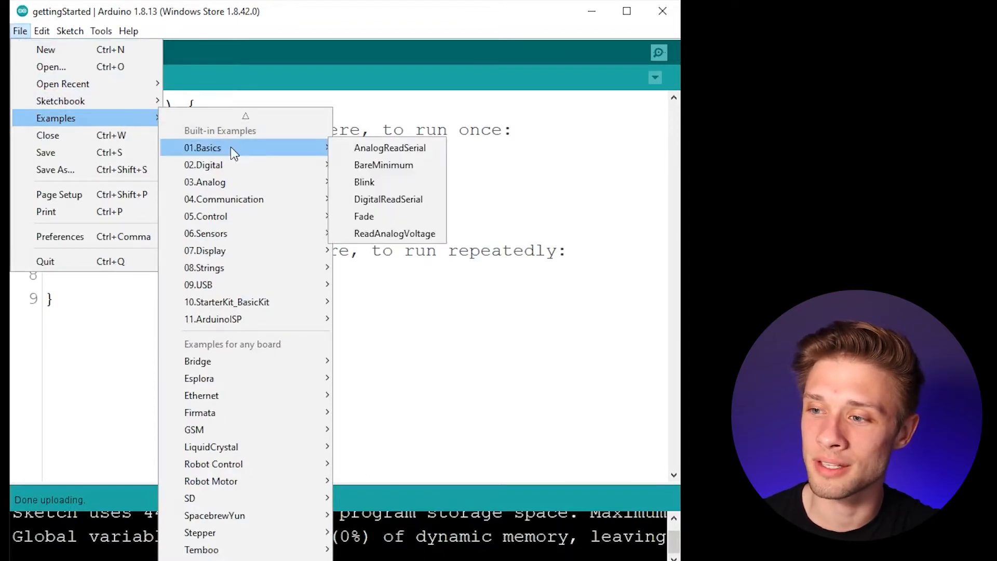
mouse_move(203, 147)
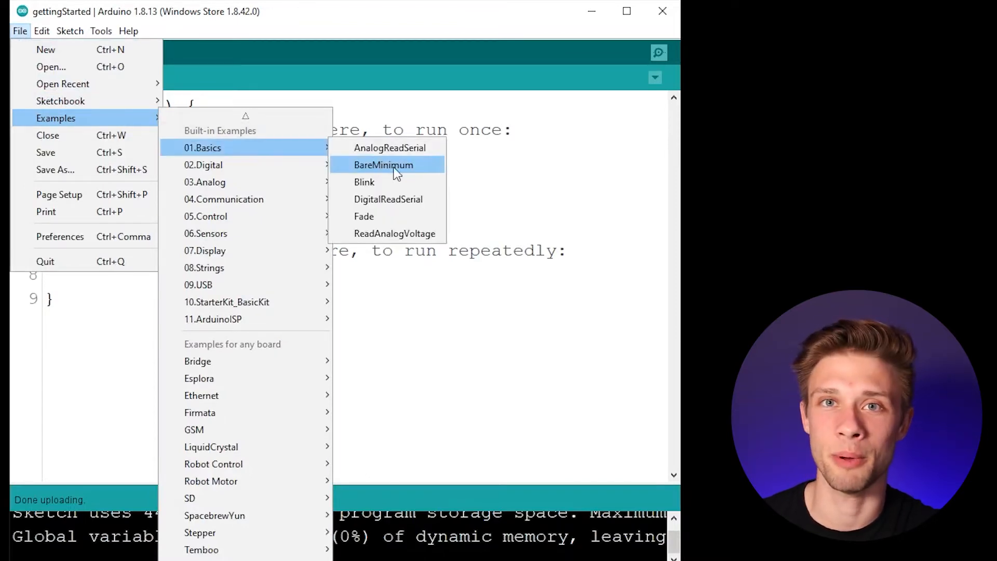
click(195, 265)
drag(568, 251, 47, 106)
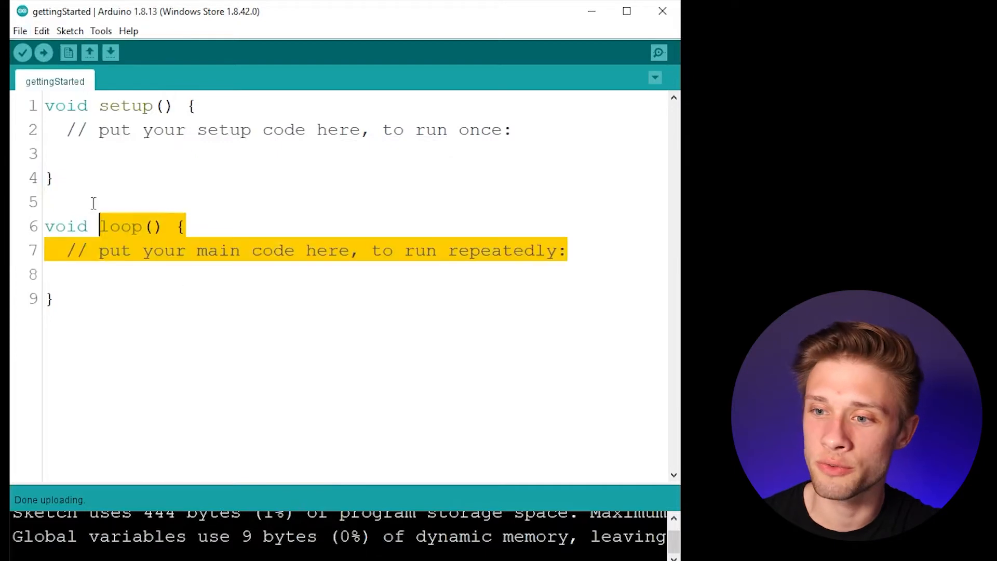
- Clear the code highlight before checking the Tools board and port settings
click(129, 162)
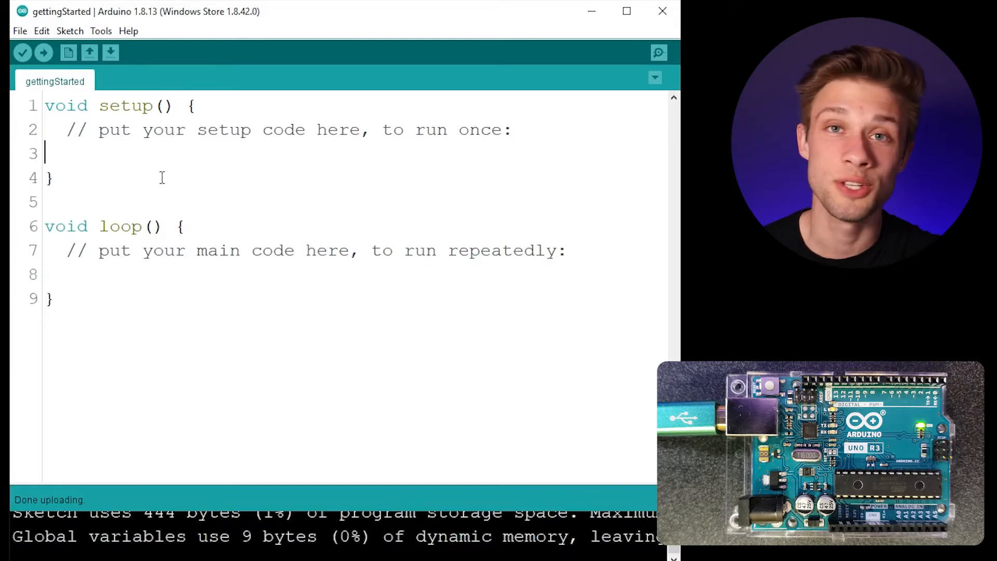
- Check Tools > Port for COM3 (Arduino Uno), confirm it vanishes when unplugged and returns when reconnected
click(108, 33)
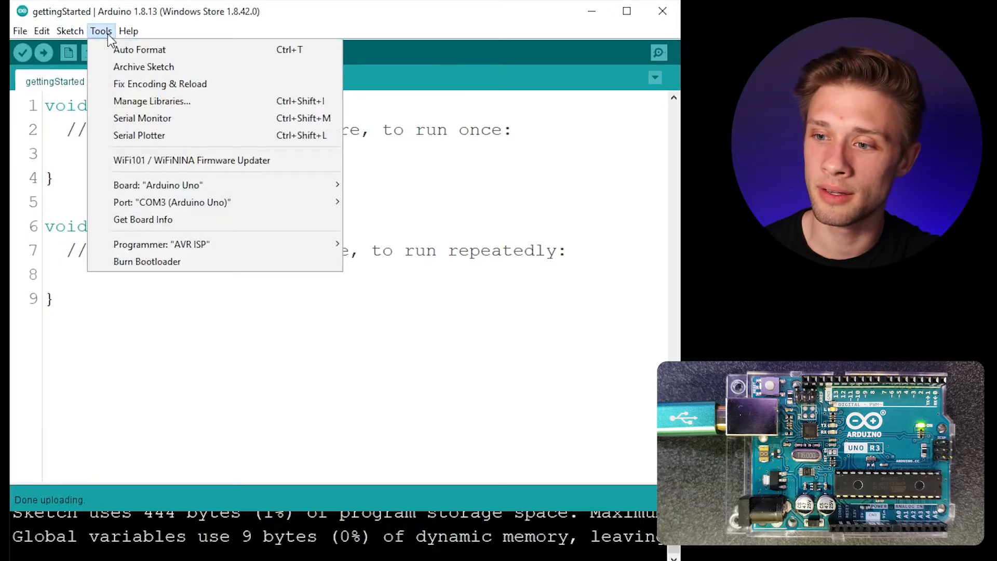
mouse_move(172, 201)
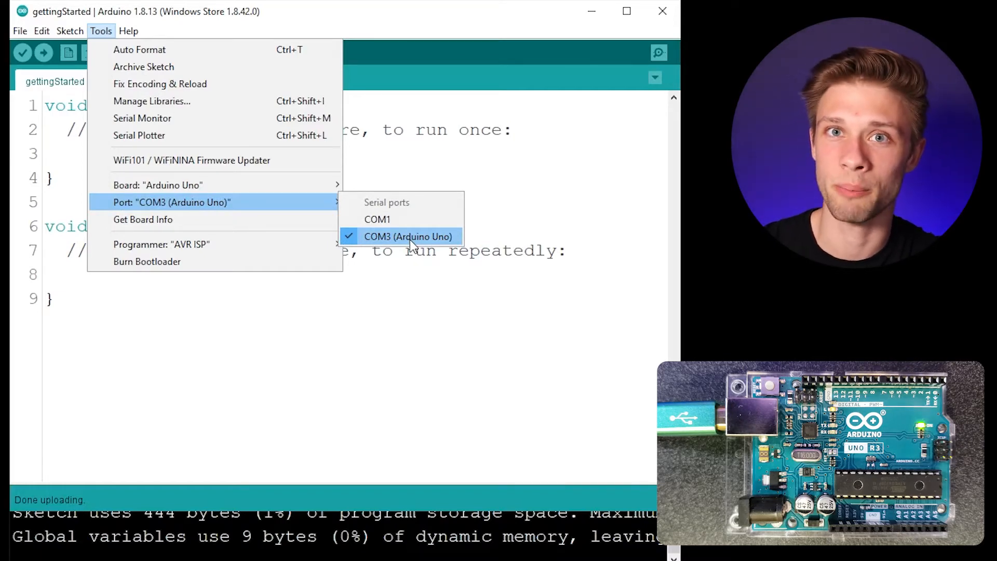
click(414, 386)
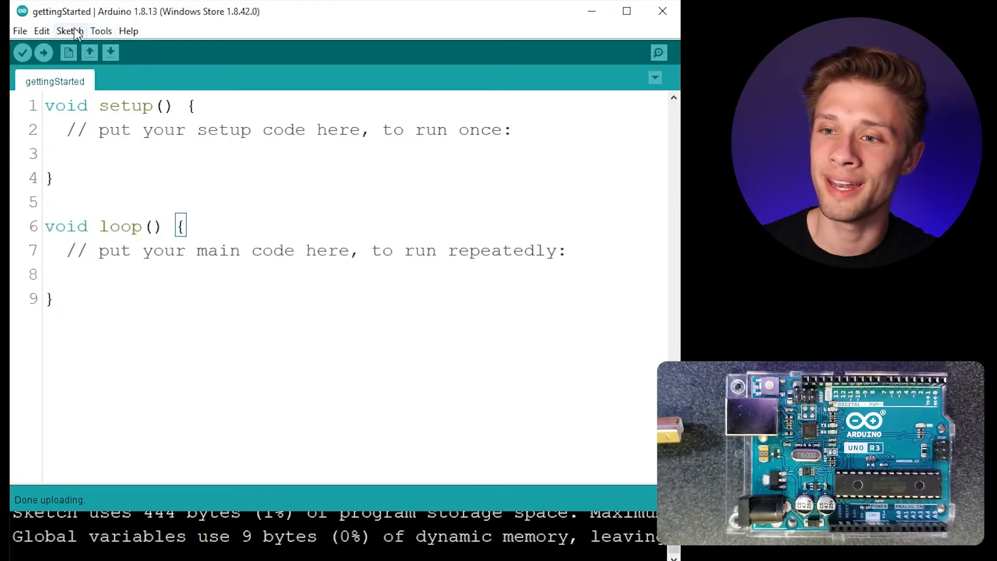
click(100, 30)
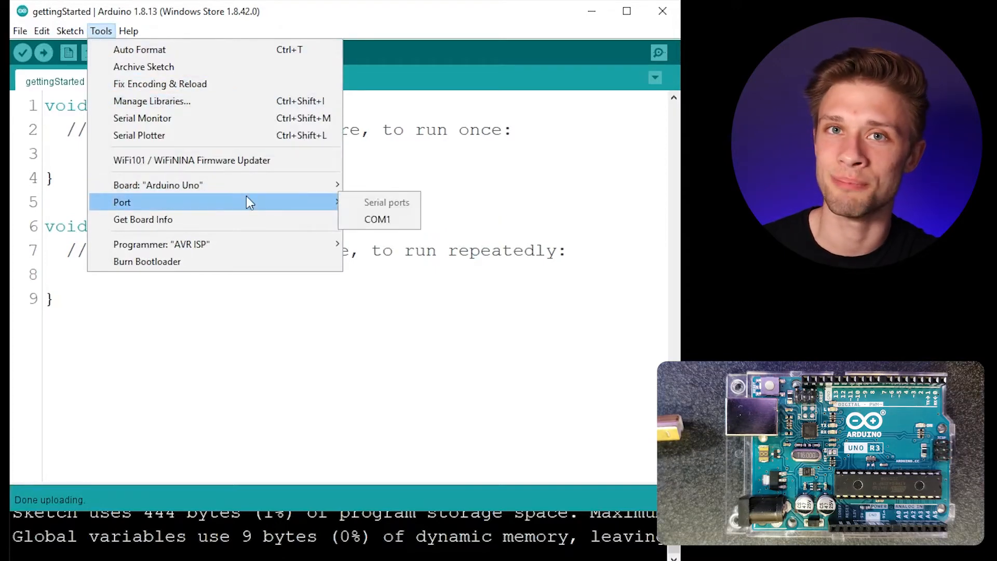
click(224, 391)
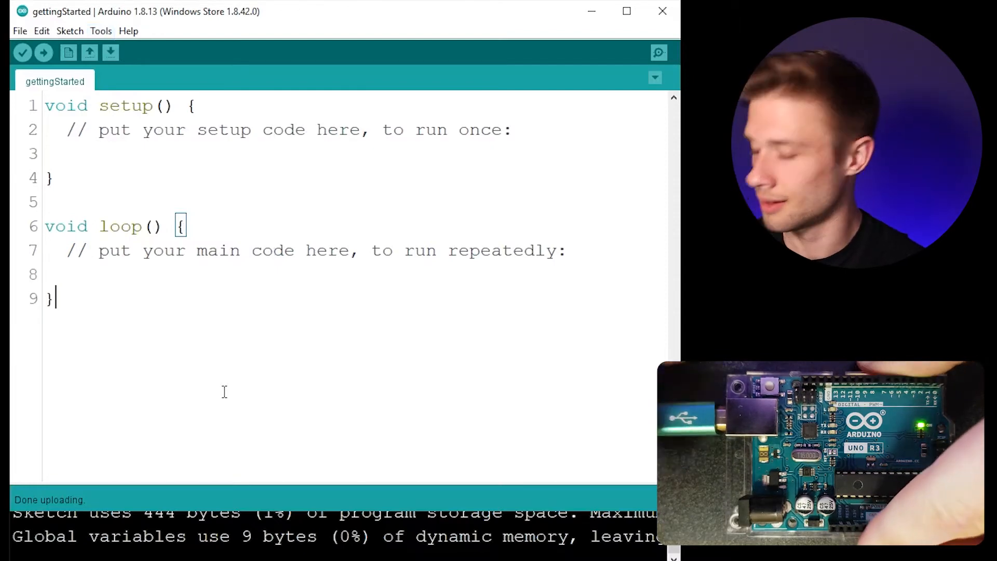
click(101, 30)
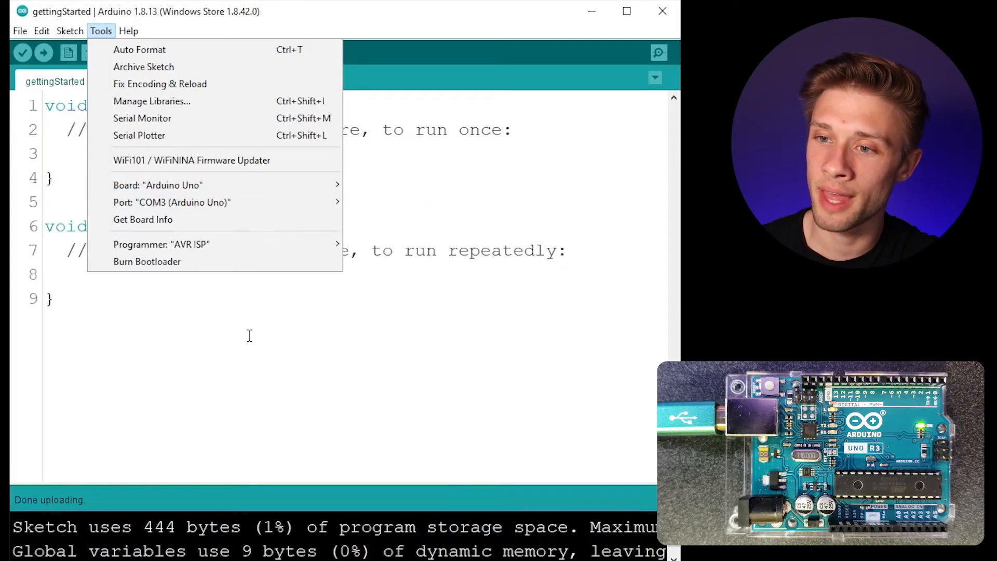
- Upload the empty gettingStarted sketch to the Uno and enlarge the console to read the program-size report
click(252, 334)
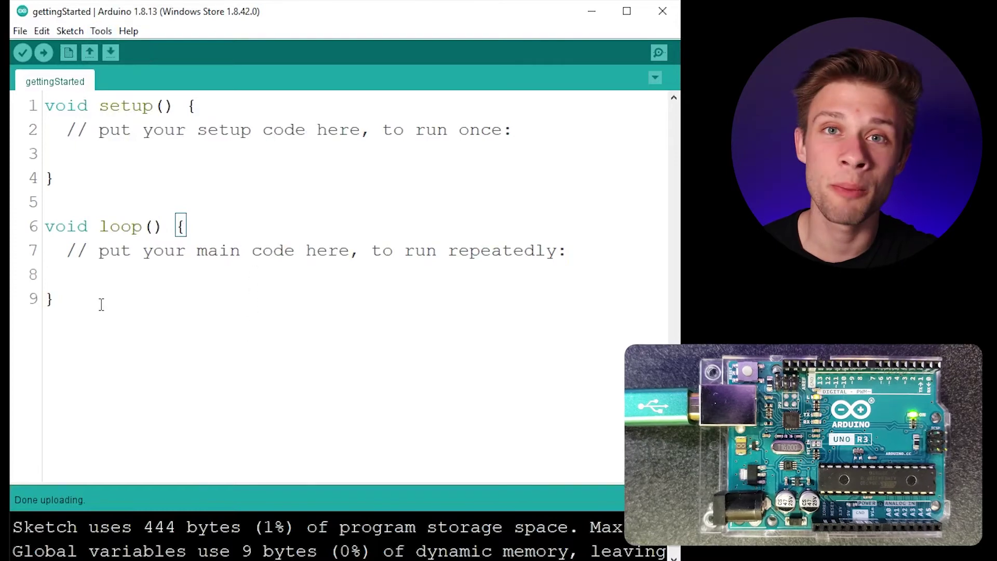
drag(102, 304, 45, 105)
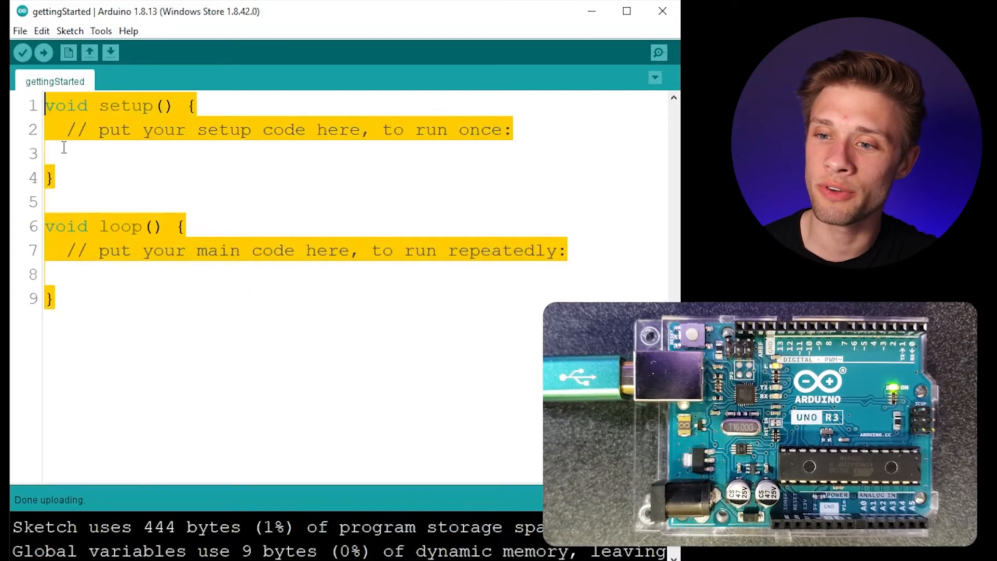
click(84, 162)
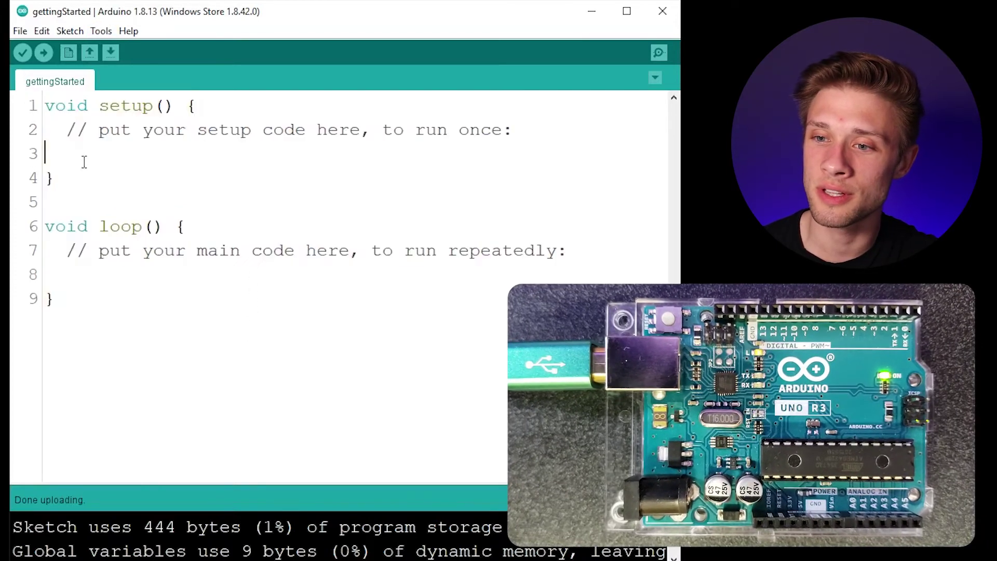
click(43, 53)
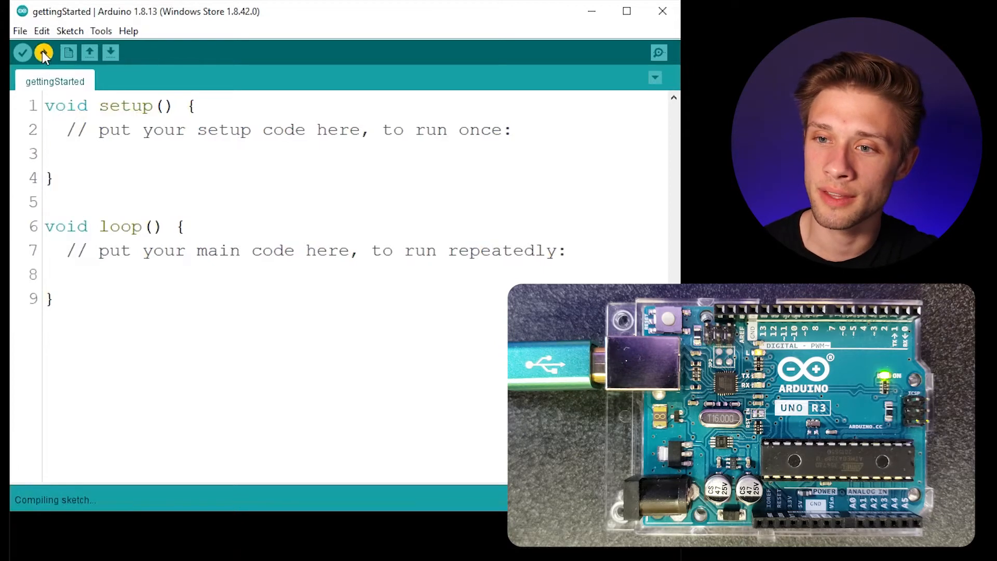
drag(153, 485, 166, 345)
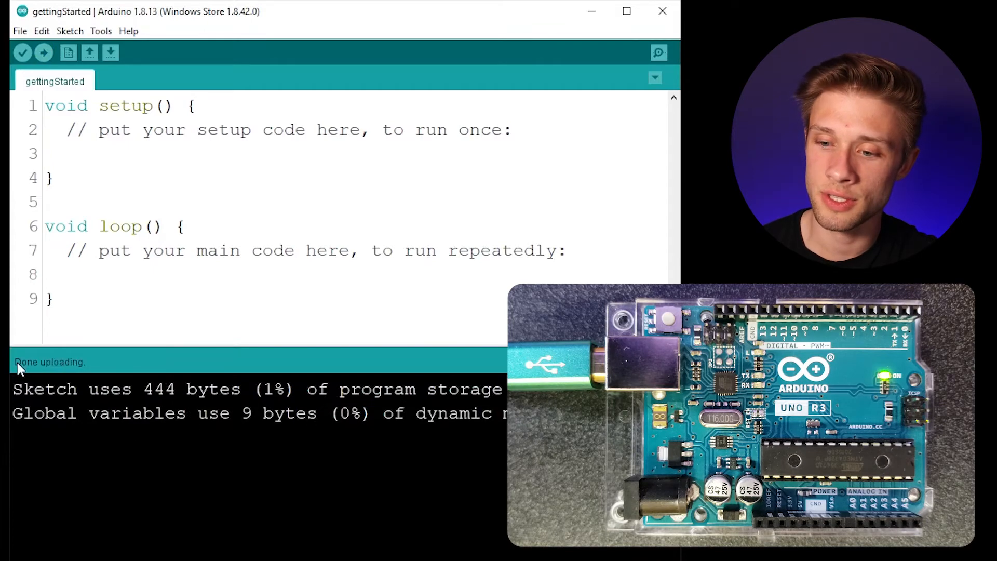
scroll(257, 402, right, 5)
scroll(257, 402, right, 5)
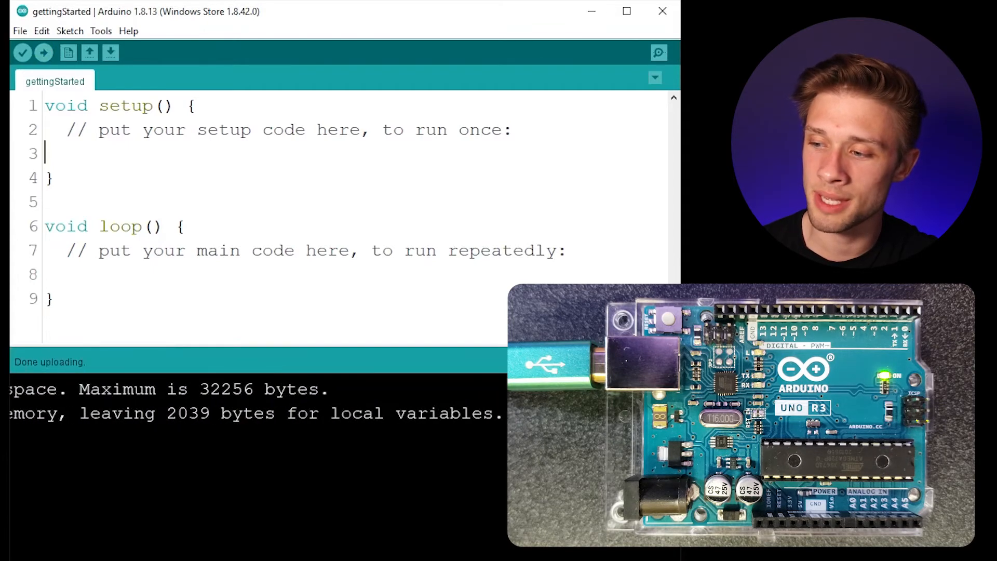
scroll(257, 401, right, 3)
scroll(257, 401, left, 10)
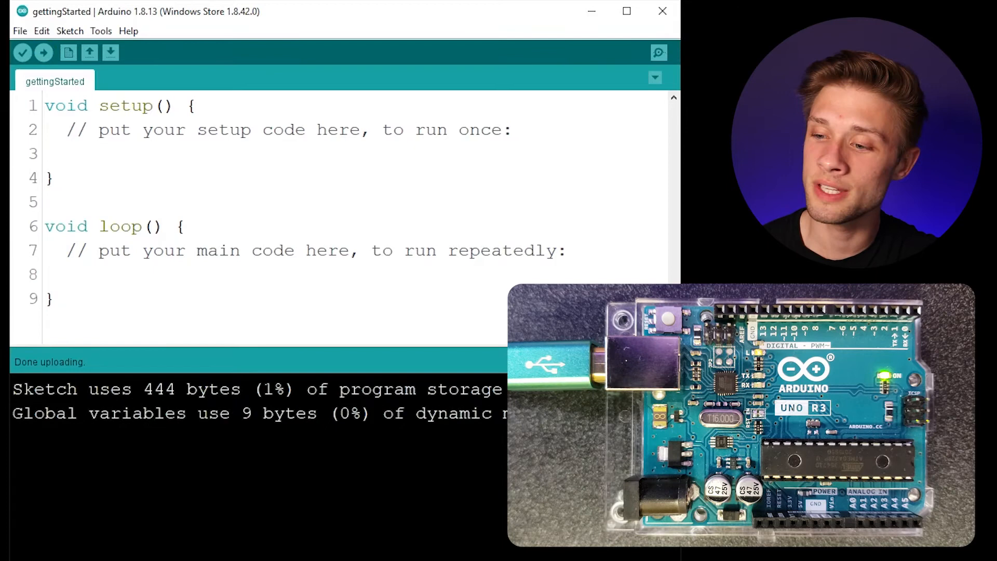
scroll(257, 401, right, 5)
scroll(258, 401, right, 5)
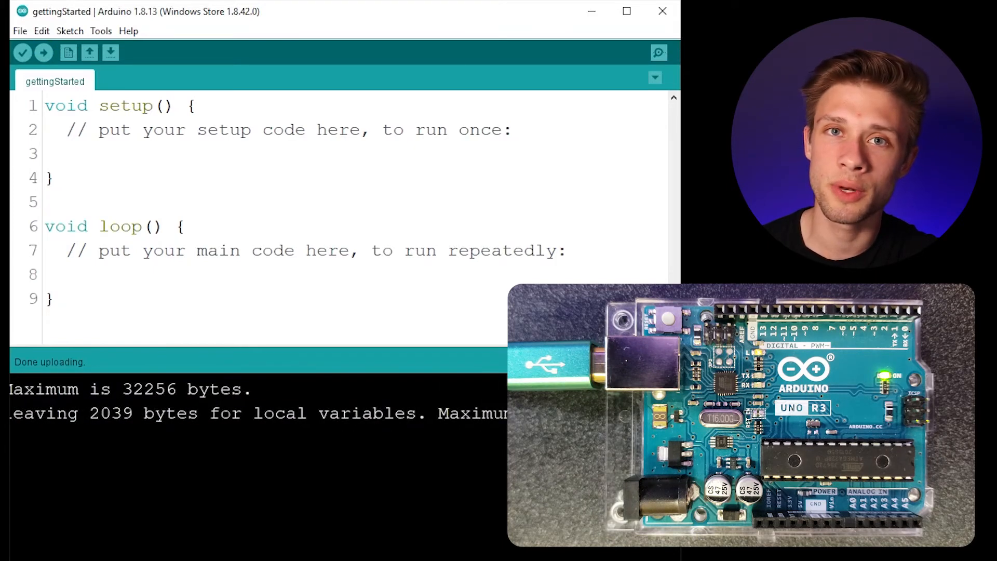
scroll(257, 401, left, 5)
scroll(257, 401, left, 5)
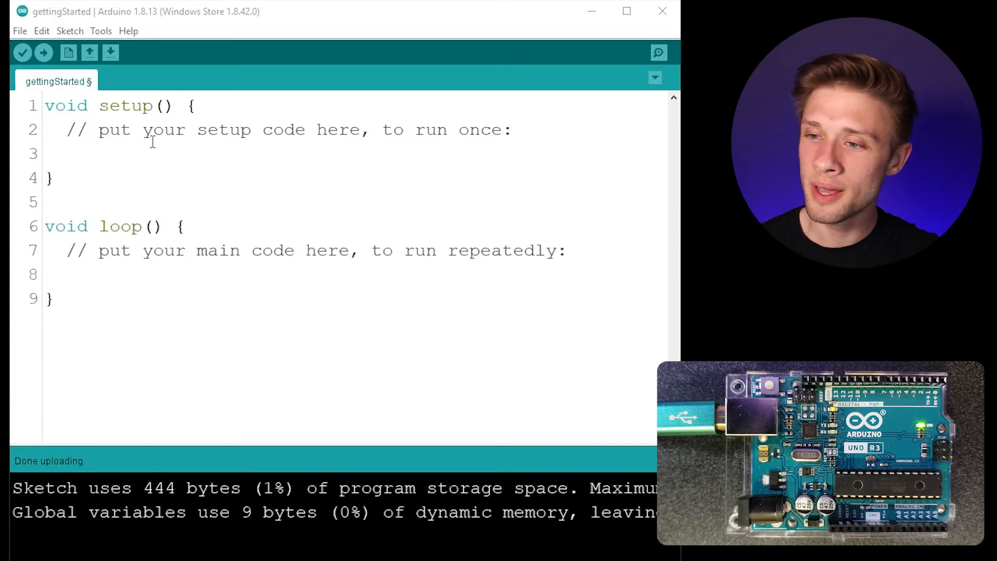
drag(51, 131, 530, 132)
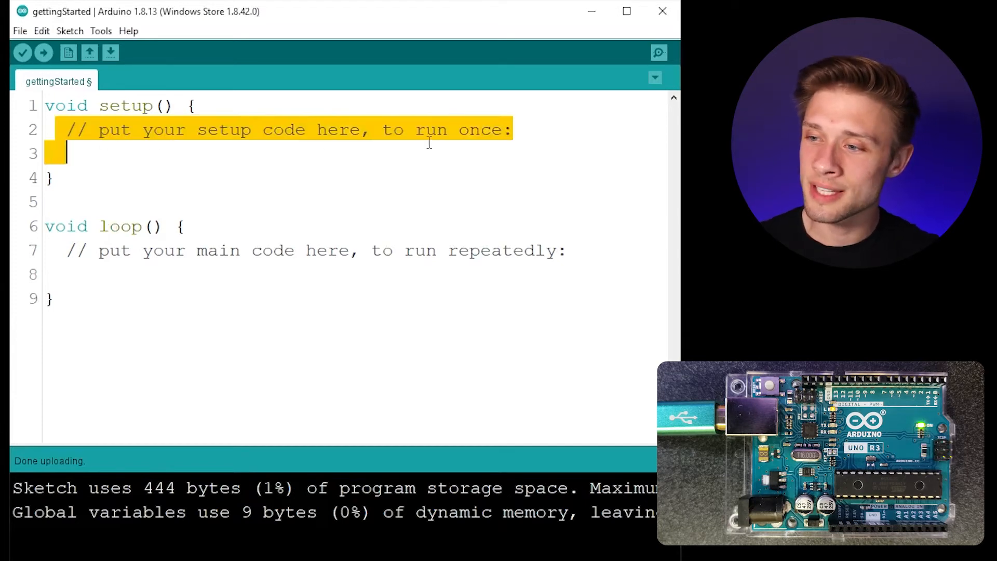
click(530, 131)
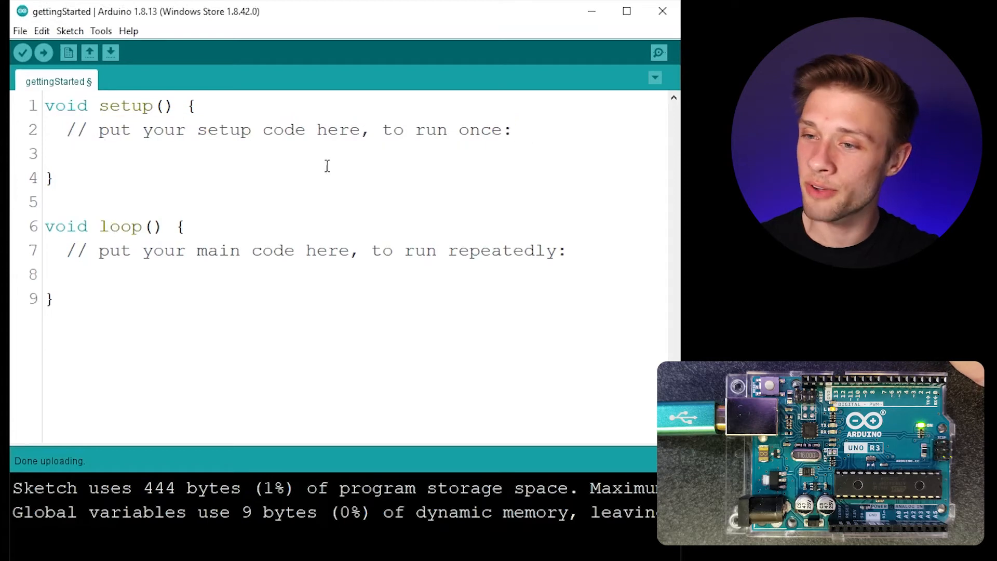
drag(85, 183, 47, 100)
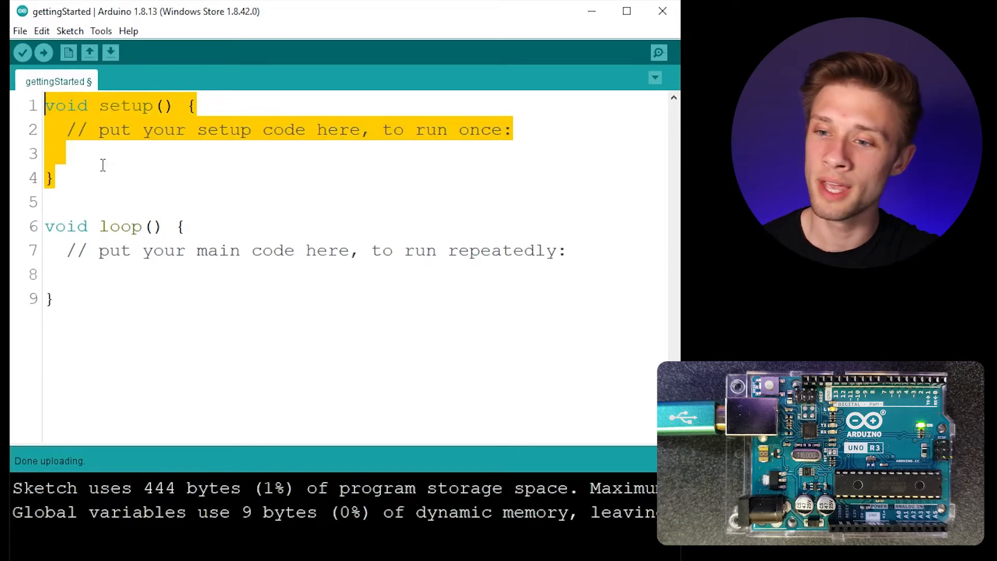
drag(63, 300, 44, 226)
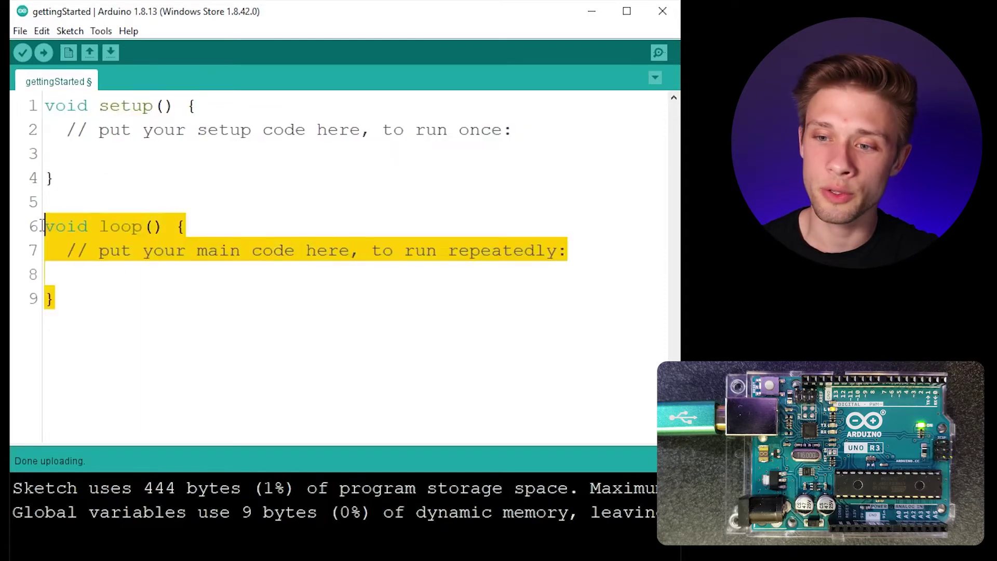
click(122, 290)
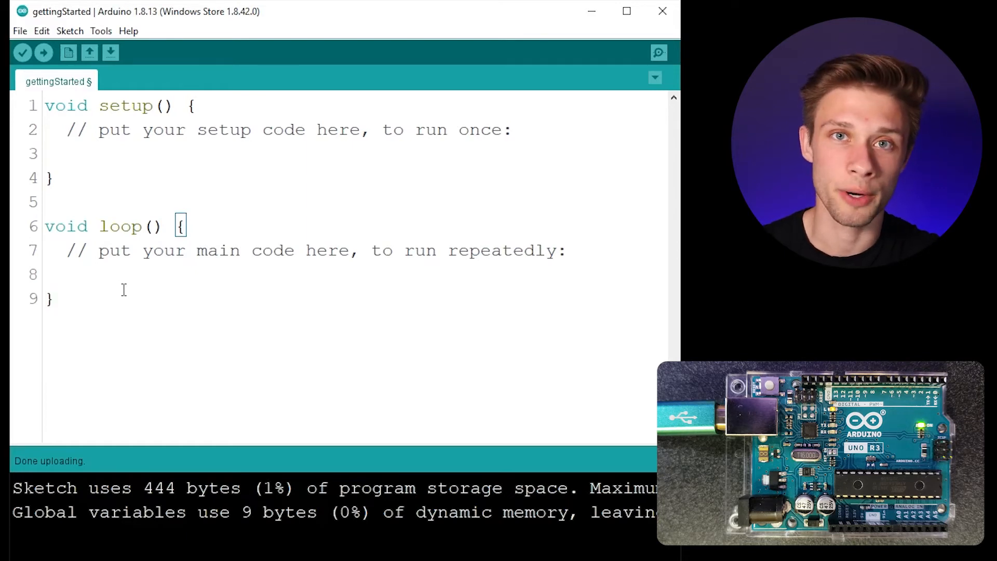
click(122, 178)
- Add a first line above setup declaring int LED_PIN = 13; and highlight it
key(Return)
key(Return)
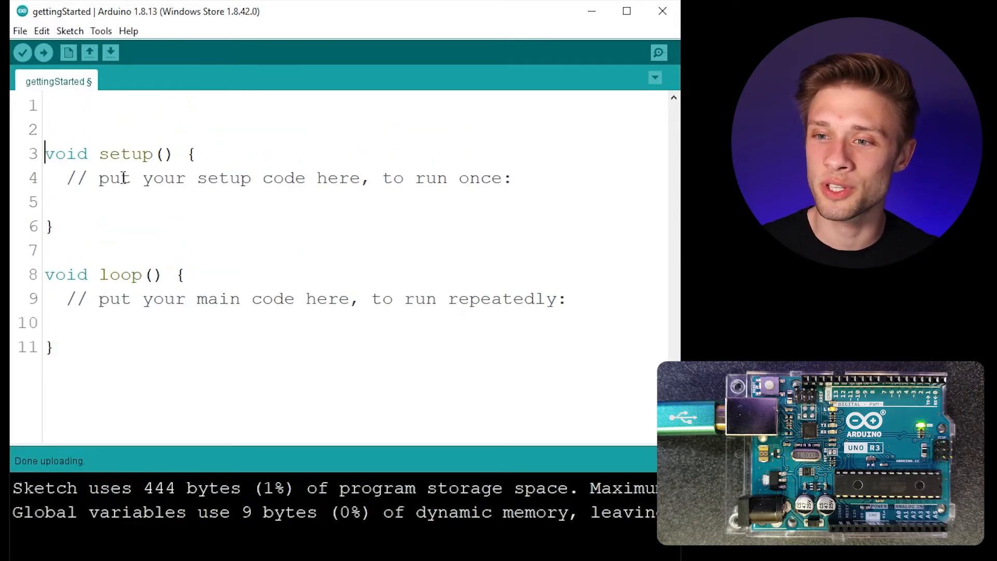
key(Up)
key(Up)
text(int )
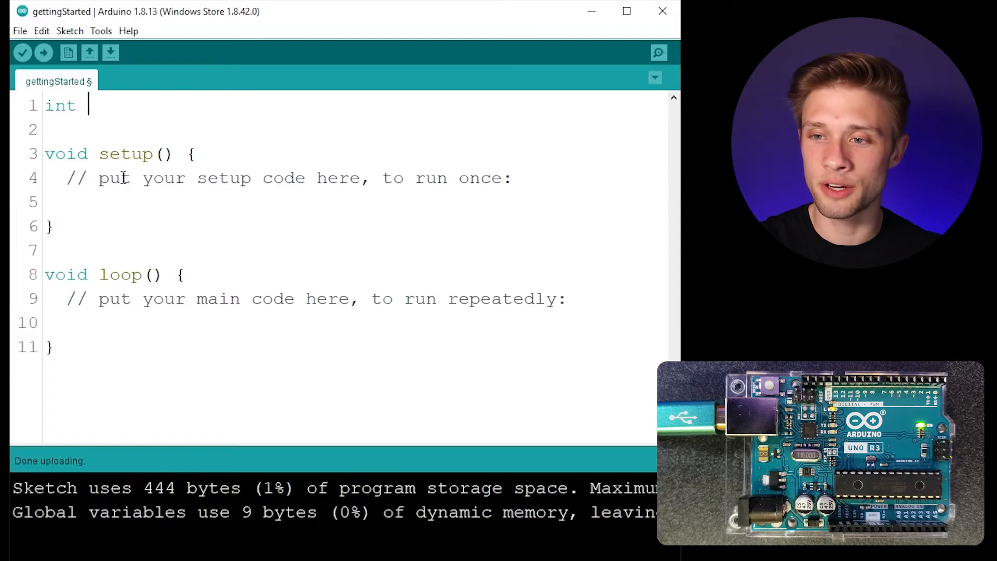
text(LED)
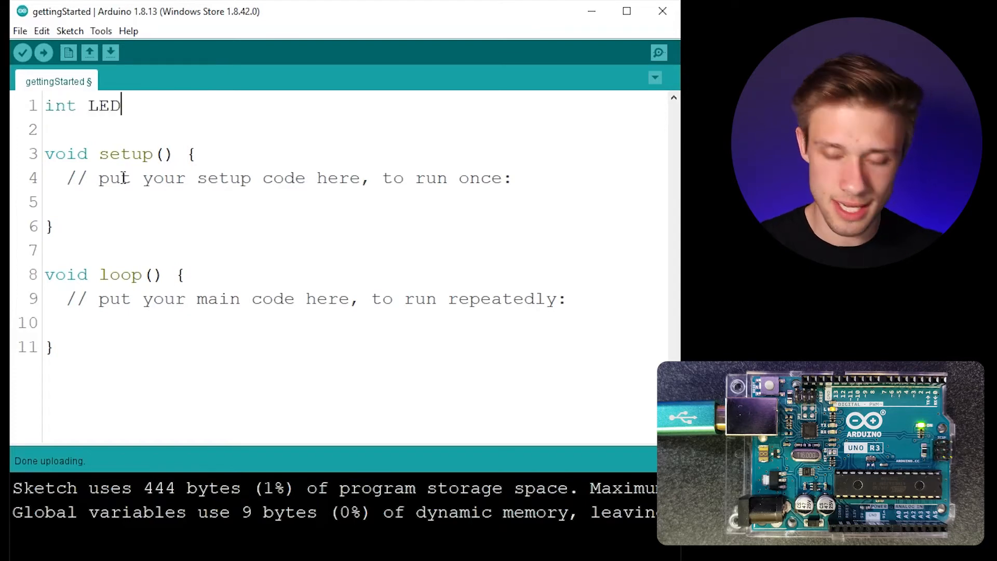
text(_PIN)
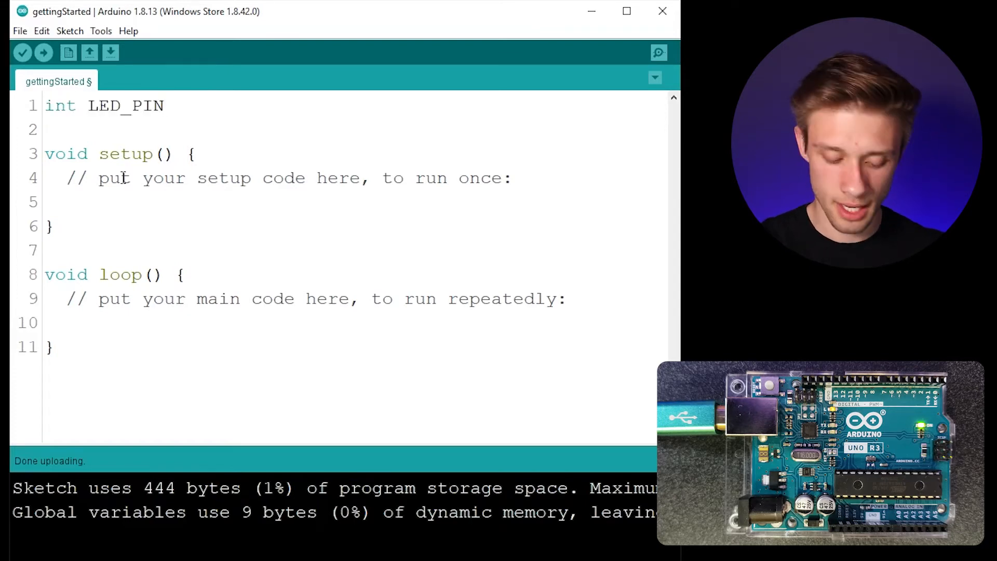
text( = 1)
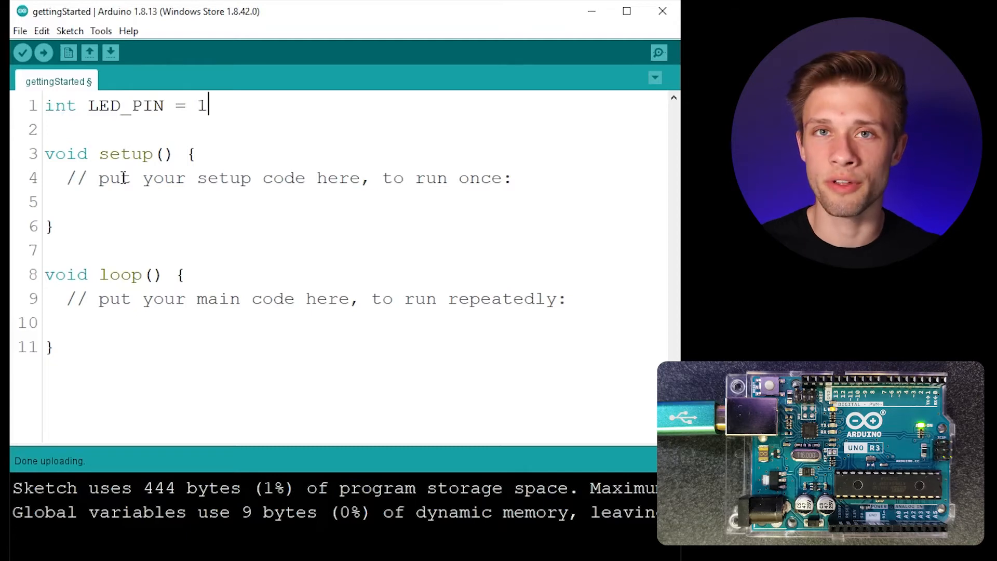
text(3;)
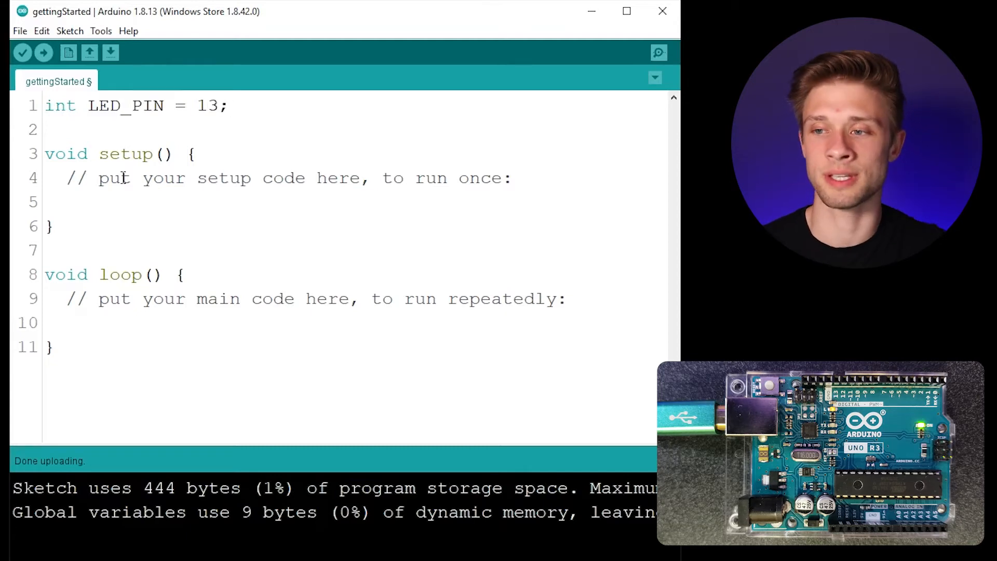
drag(46, 105, 284, 107)
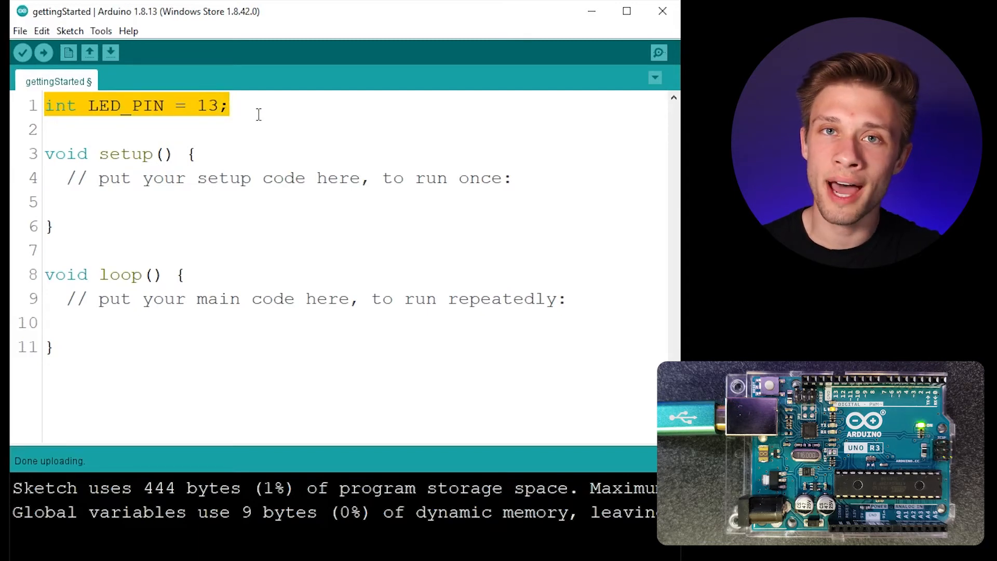
- Write pinMode(LED_PIN, OUTPUT); inside setup(), correcting the mistyped function name
click(231, 191)
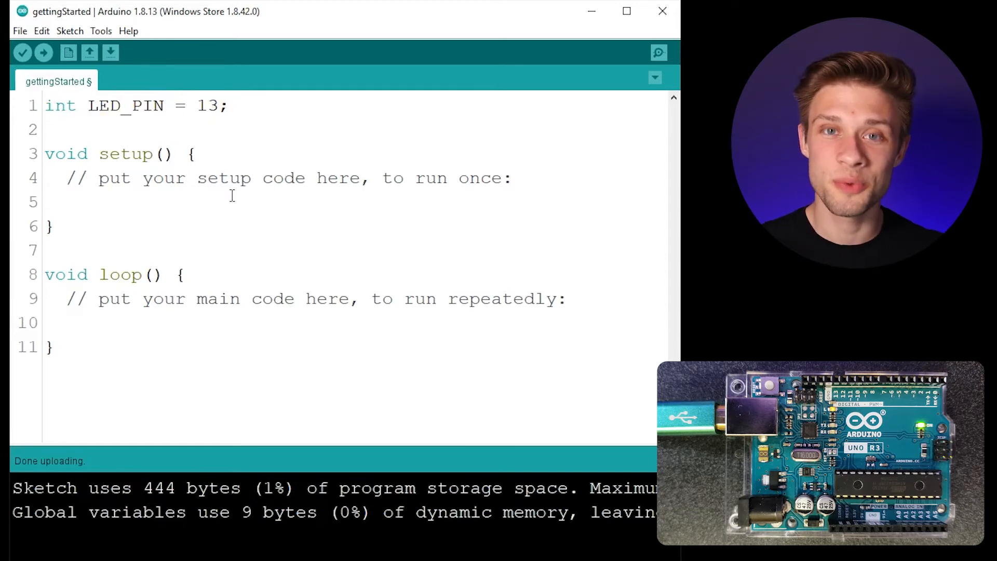
text(pin)
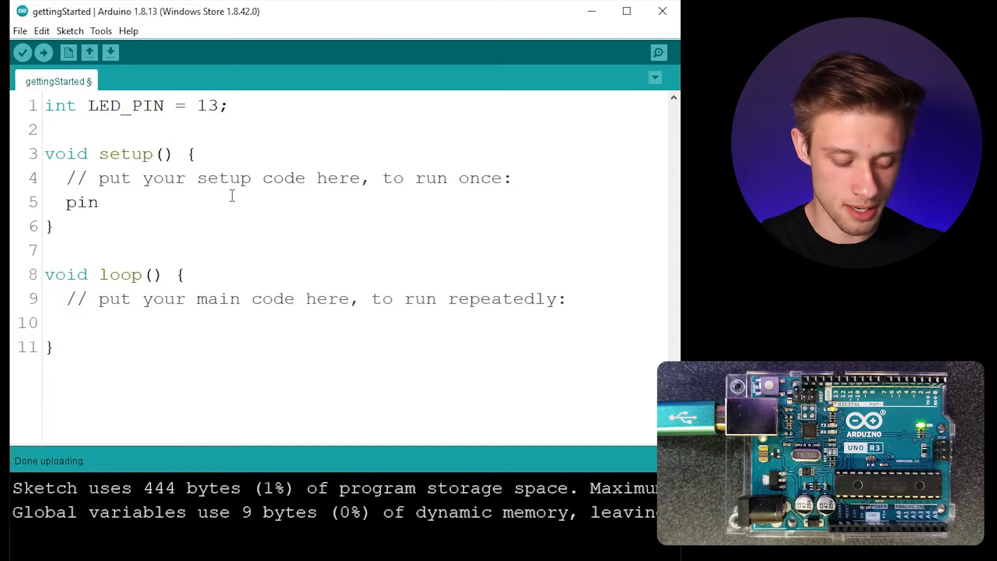
text(ode)
key(BackSpace)
key(BackSpace)
key(BackSpace)
text(Mode())
key(Left)
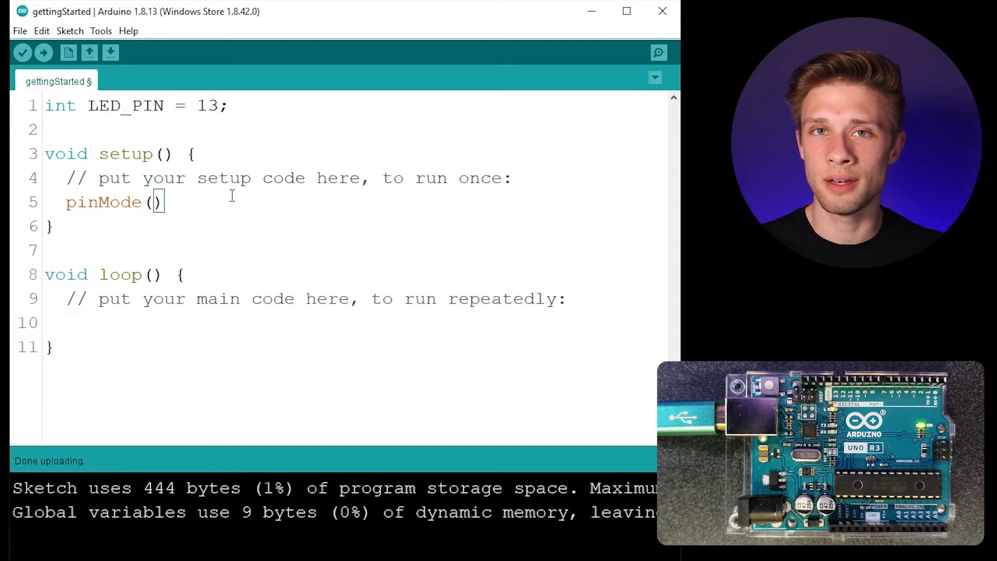
text(L)
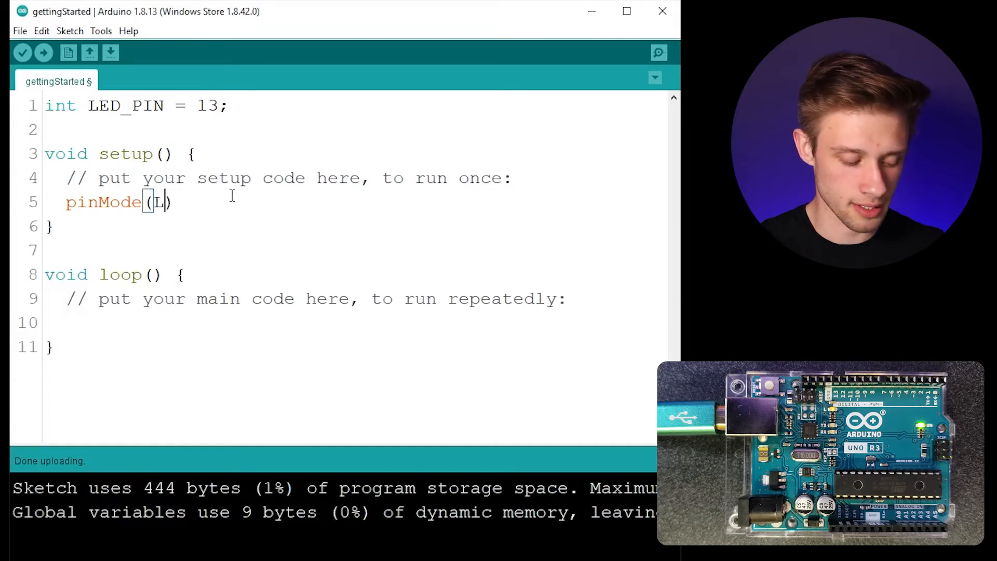
text(ED_PIN)
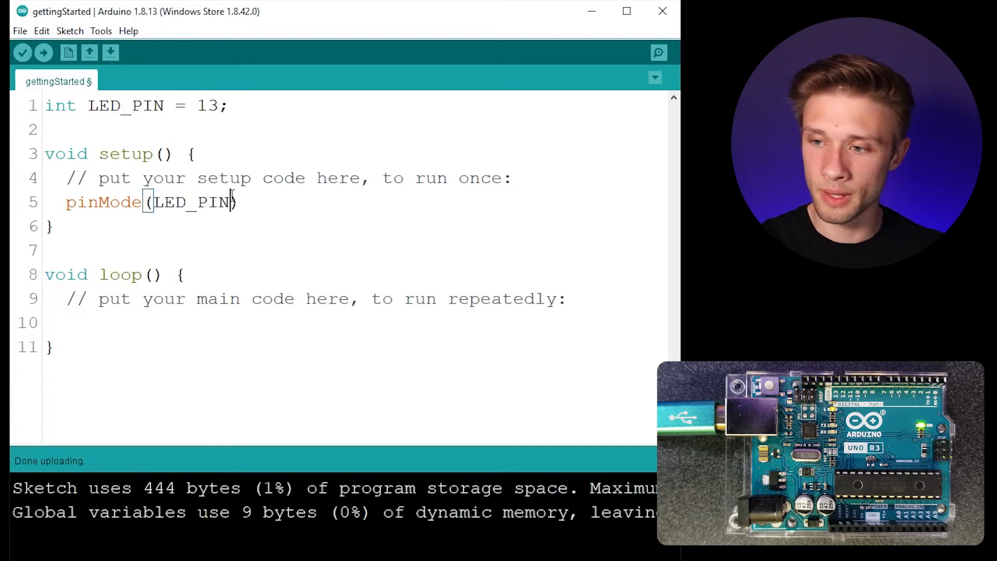
text(, )
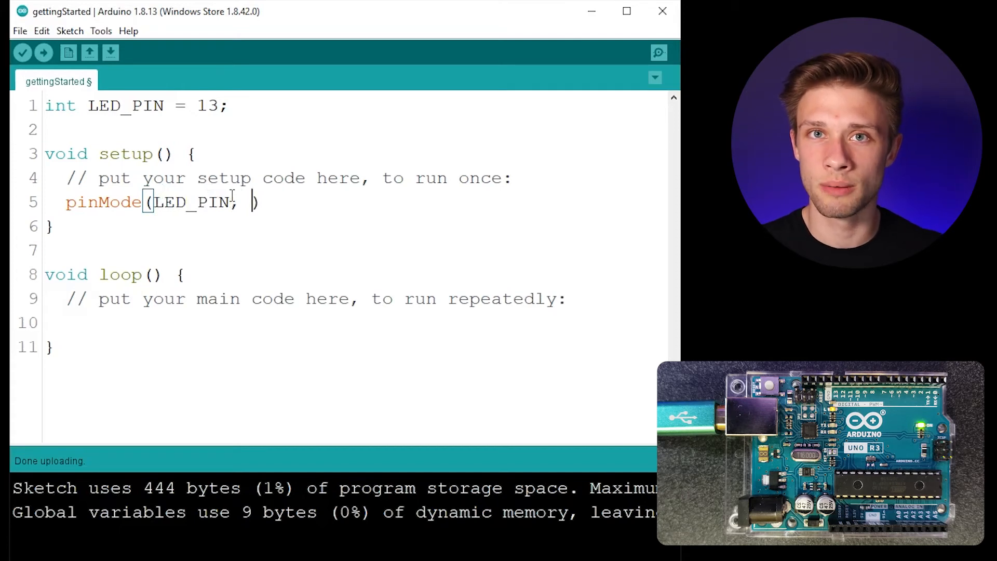
text(OUT)
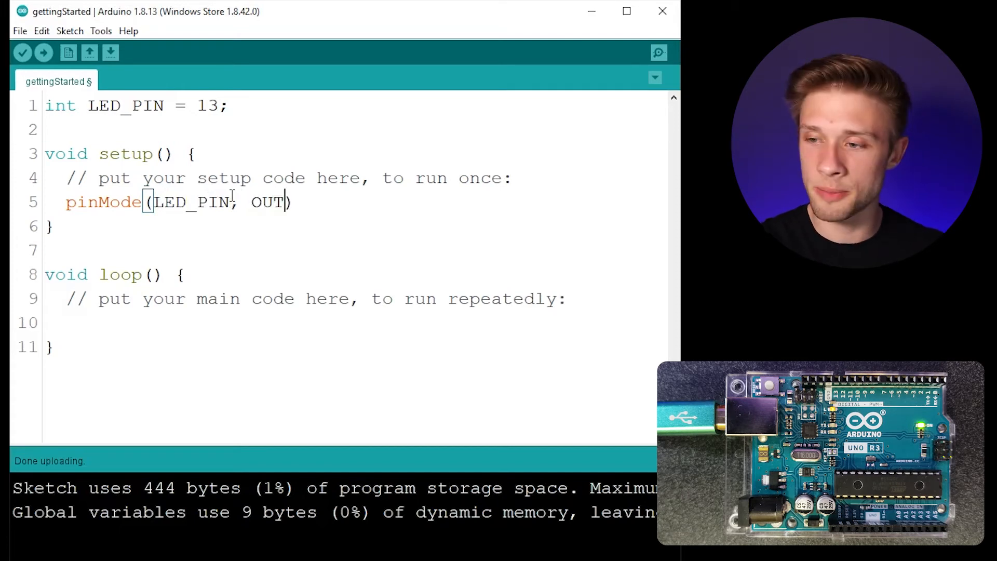
text(P)
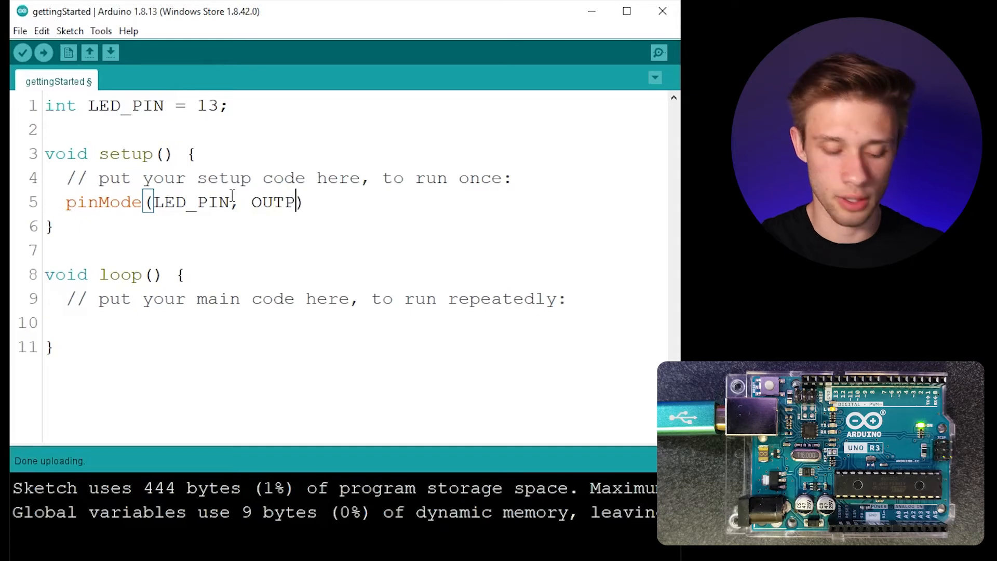
text(UT)
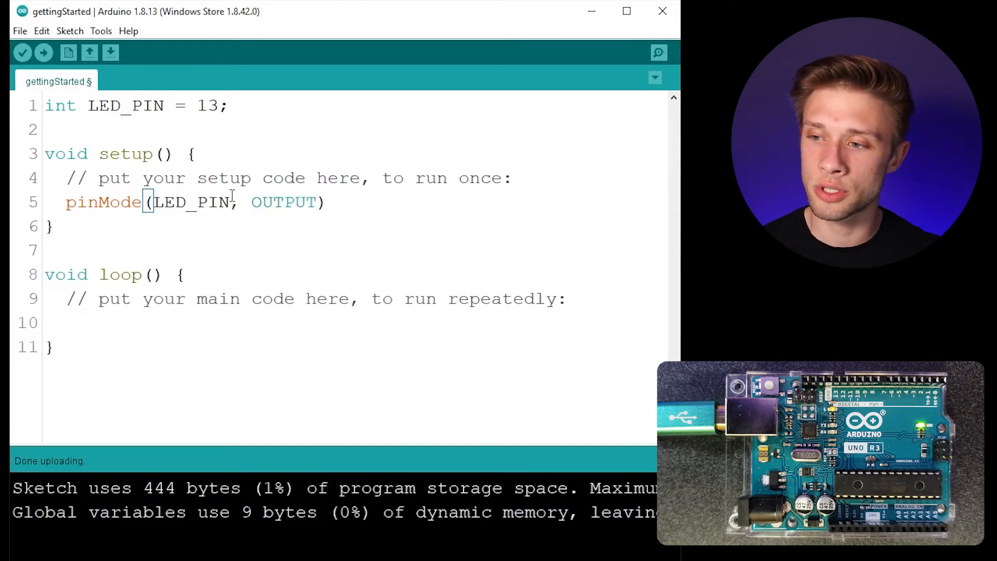
key(Right)
text(;)
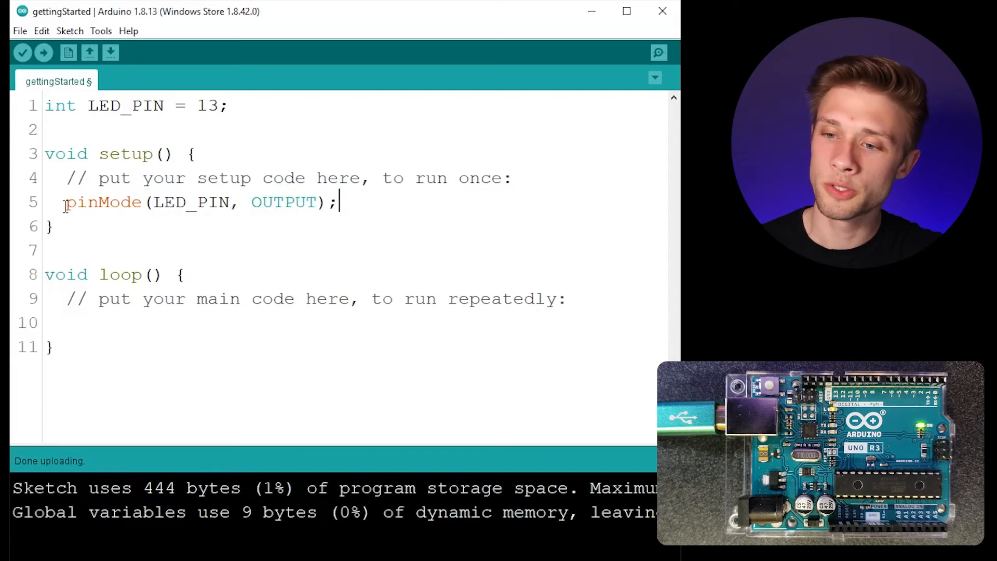
- Highlight the pinMode line, pointing out pin 13 and OUTPUT, then move to empty line 10 in loop()
drag(67, 203, 340, 203)
double_click(209, 105)
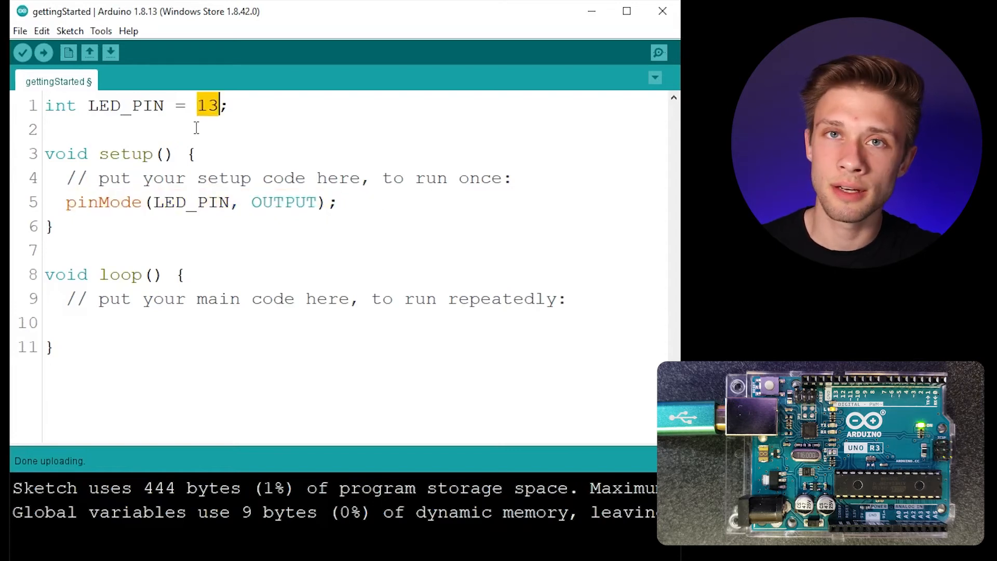
double_click(293, 203)
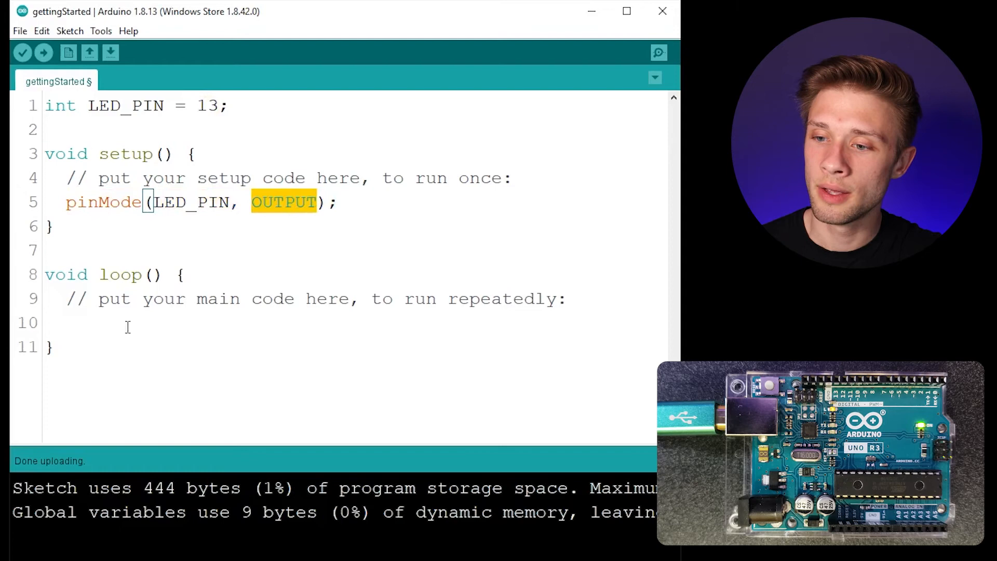
drag(66, 203, 341, 203)
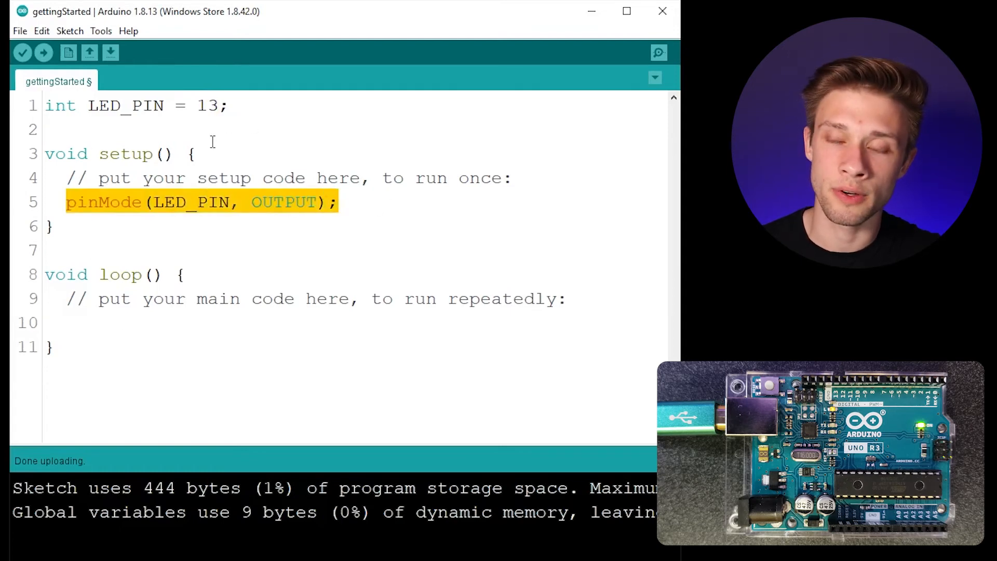
click(103, 320)
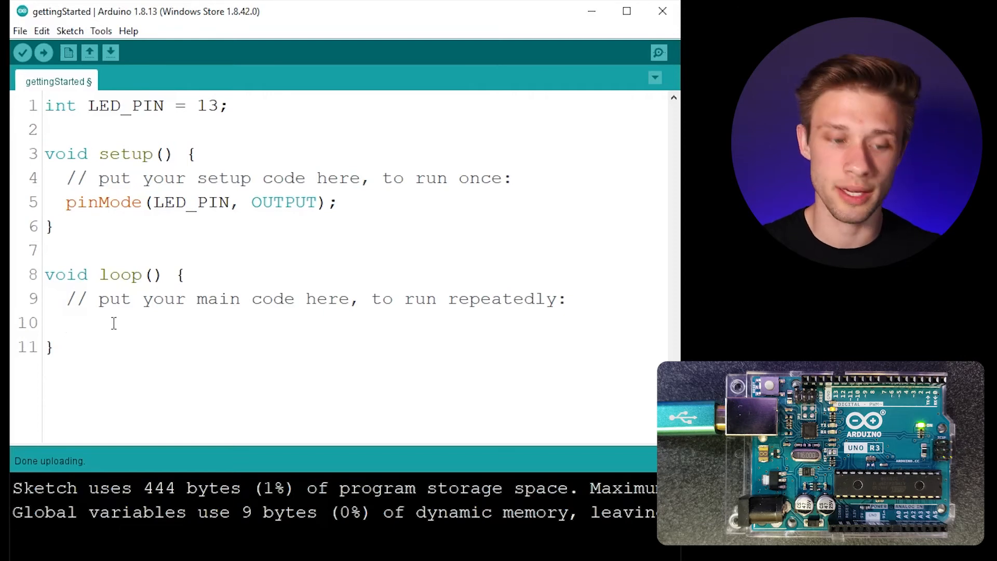
text(digitalWrite())
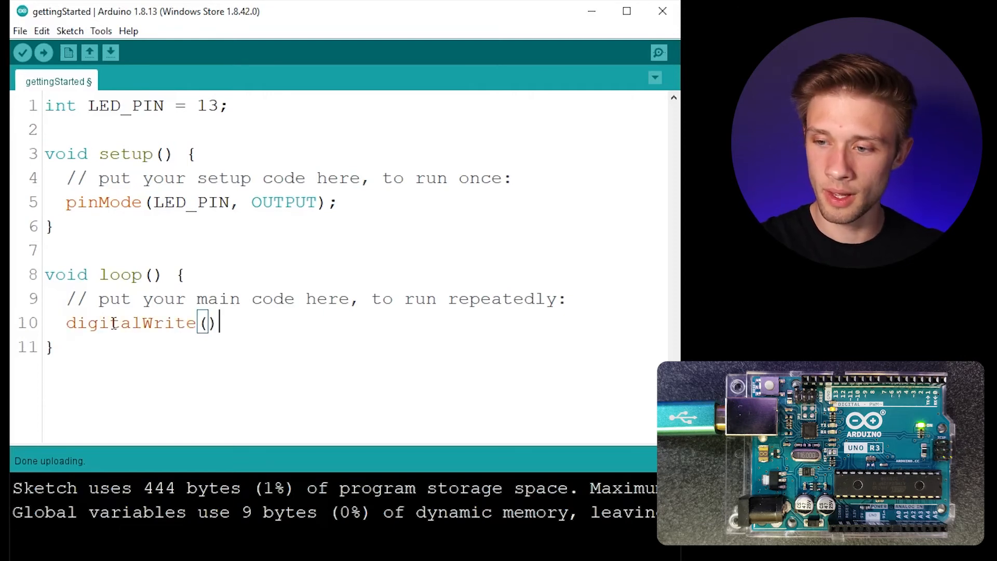
- Write digitalWrite(LED_PIN, HIGH); on line 10 and point out HIGH and OUTPUT
key(Left)
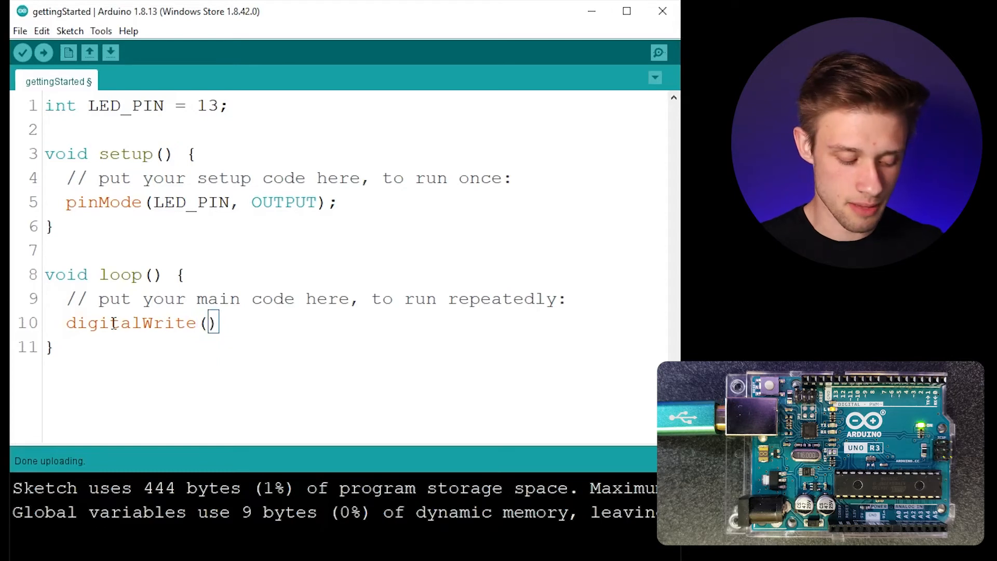
text(LED_PI)
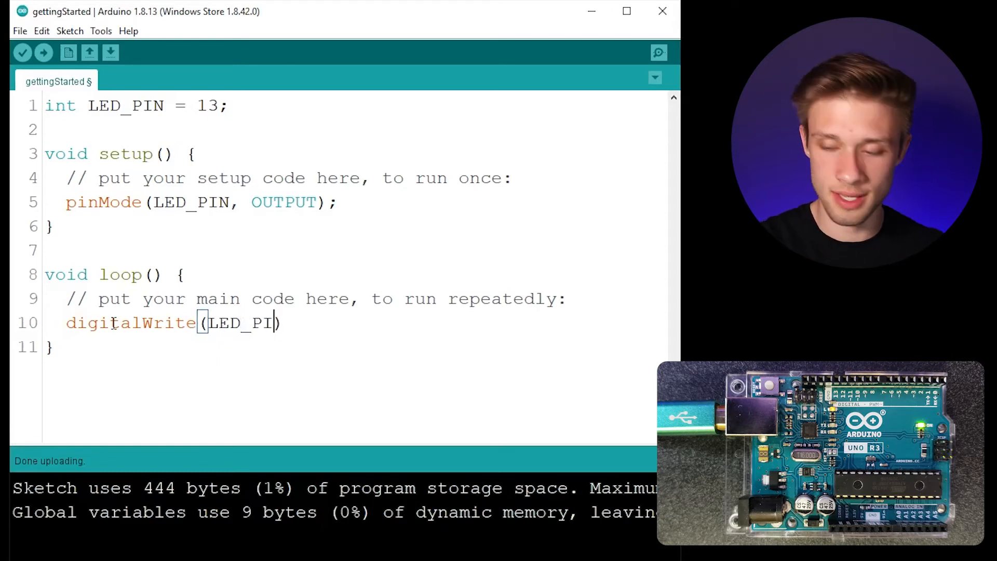
text(N, )
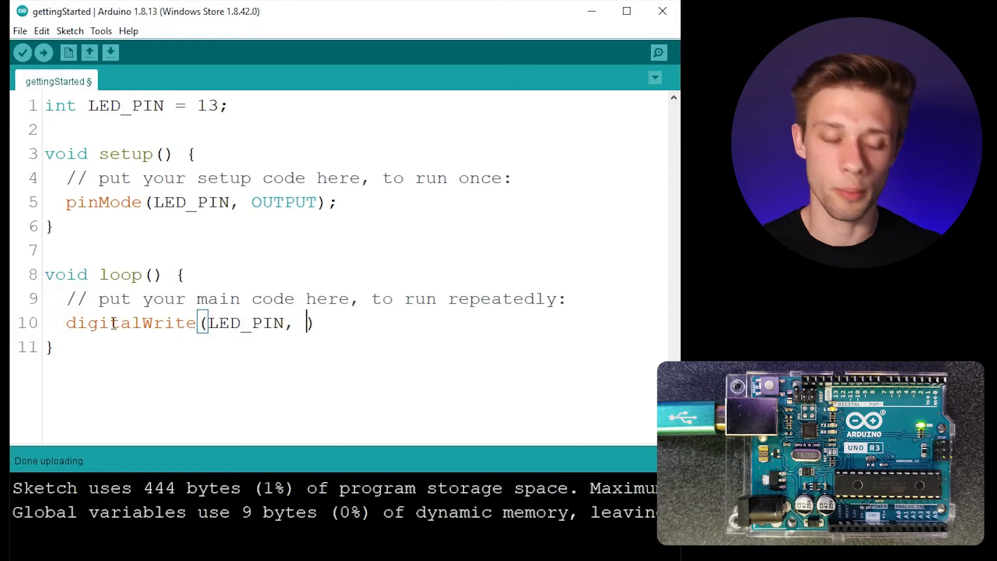
text(HIGH)
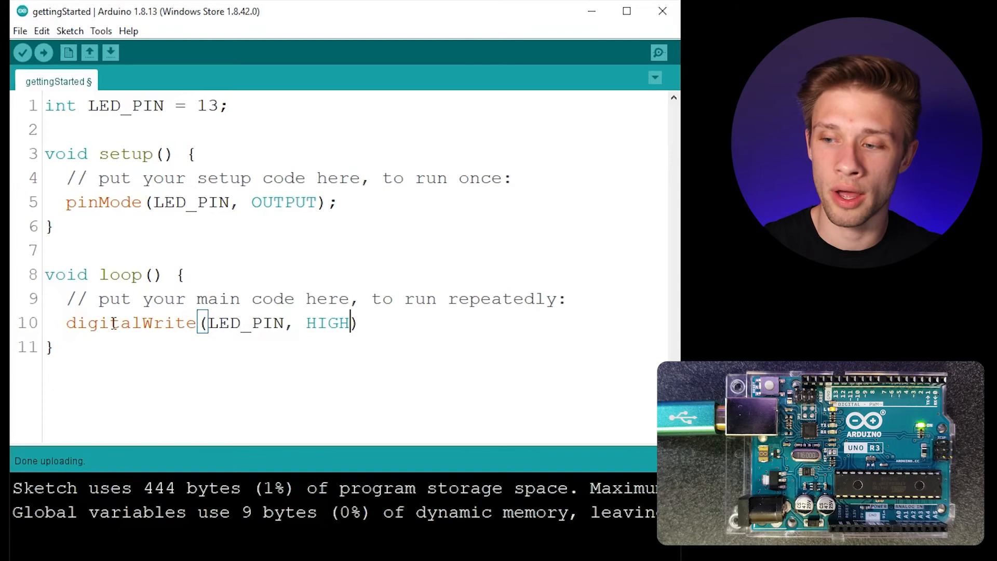
key(Right)
text(;)
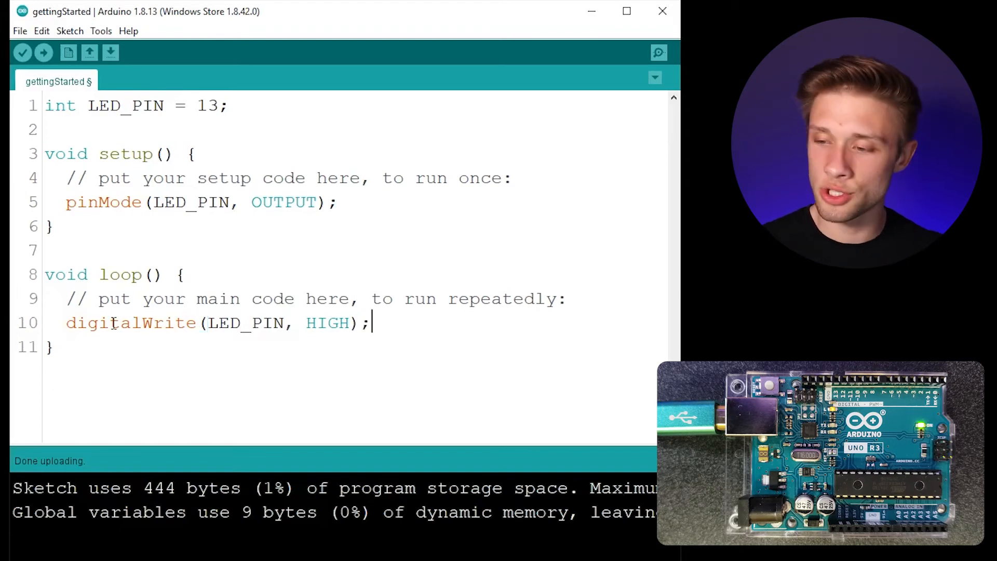
double_click(329, 322)
click(295, 202)
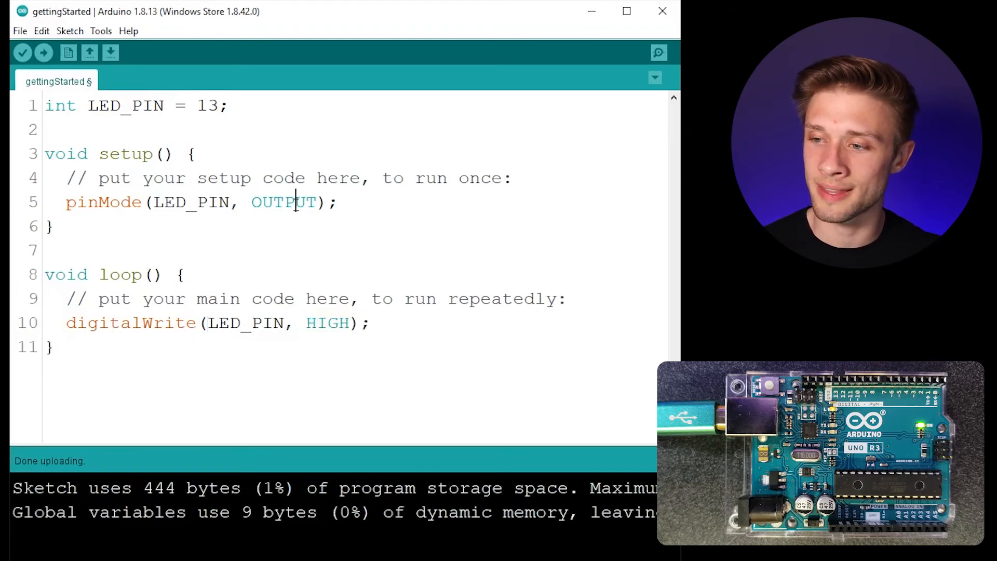
double_click(294, 202)
- Duplicate the digitalWrite HIGH line onto line 11 and replace its HIGH with LOW
drag(373, 322, 69, 324)
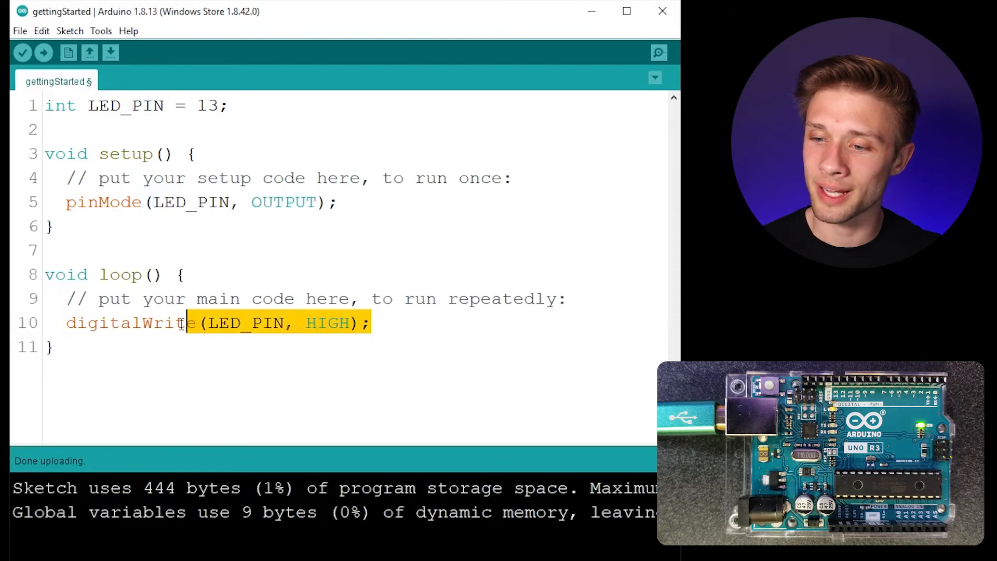
key(ctrl+c)
click(405, 322)
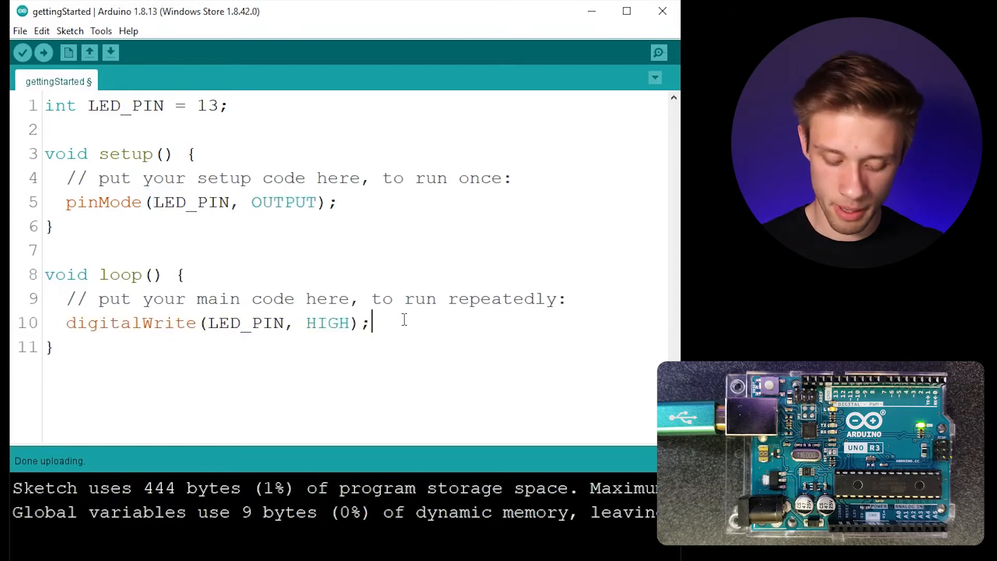
key(Return)
key(ctrl+v)
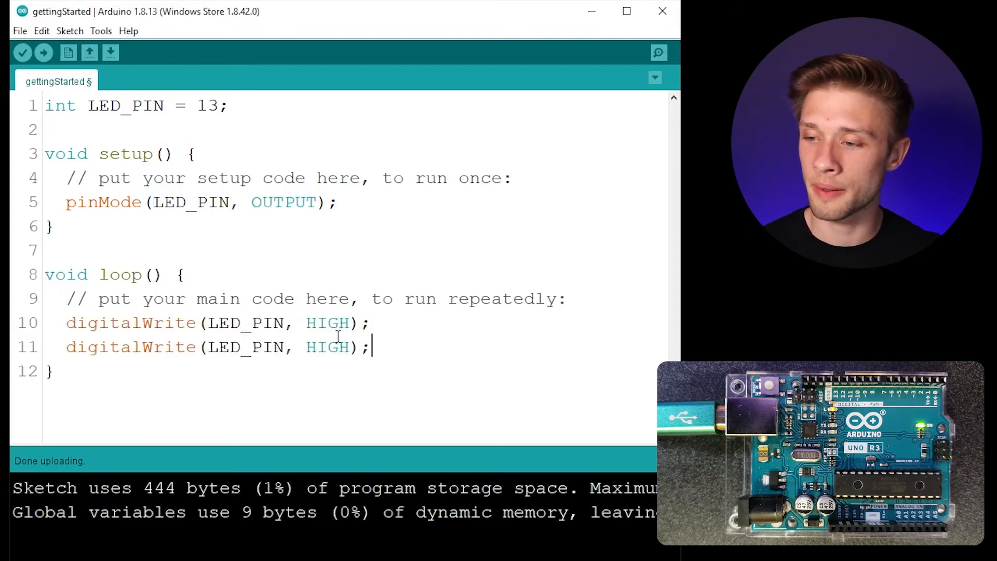
double_click(333, 347)
text(LOW)
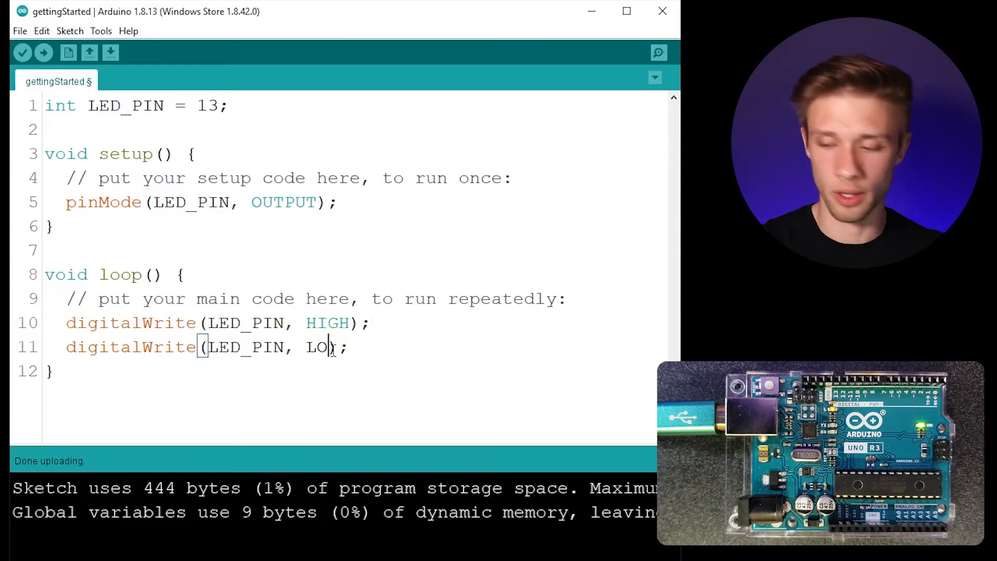
- Point out HIGH and LOW, then place the insertion point at the end of line 10 for a new line
click(400, 323)
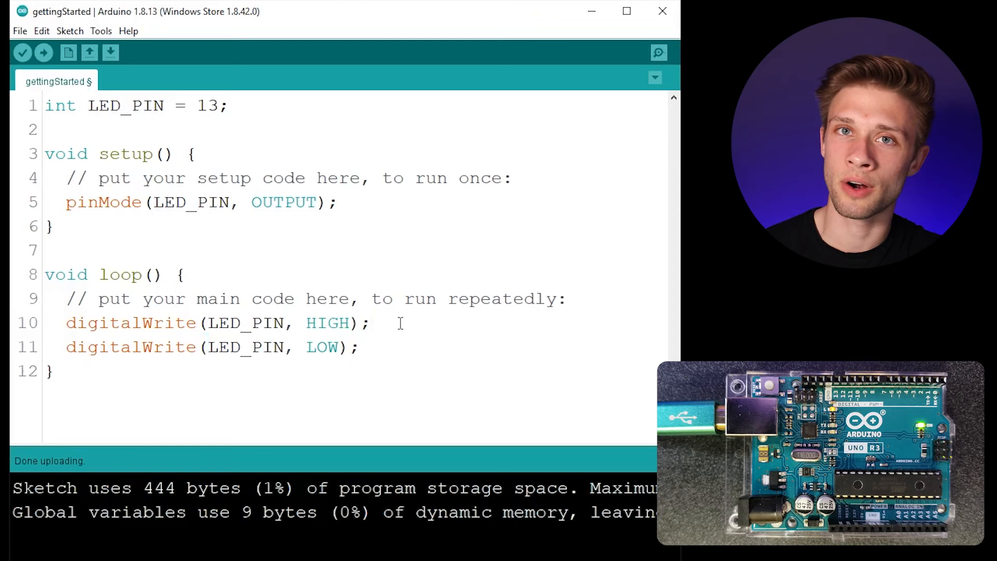
double_click(340, 323)
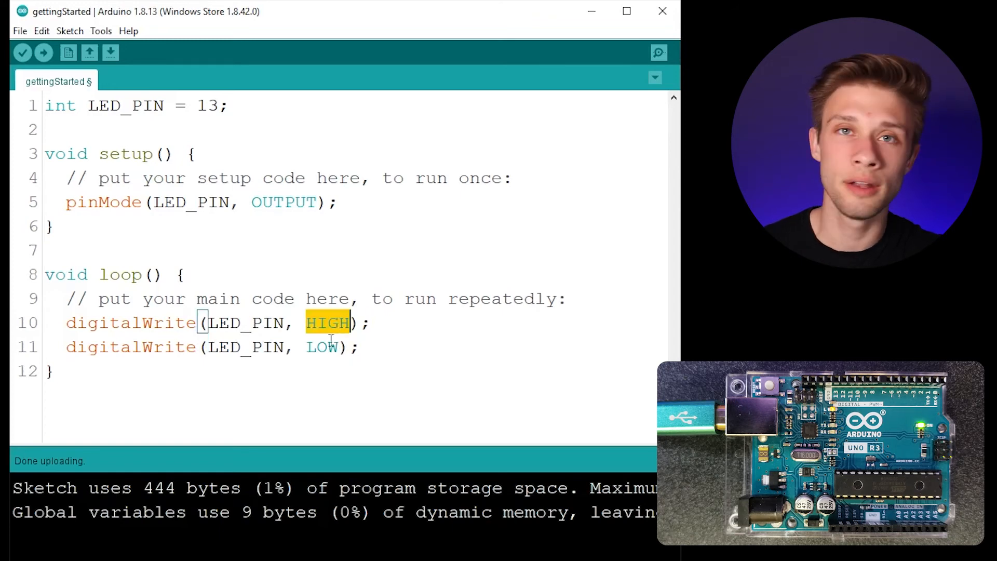
double_click(327, 348)
click(380, 323)
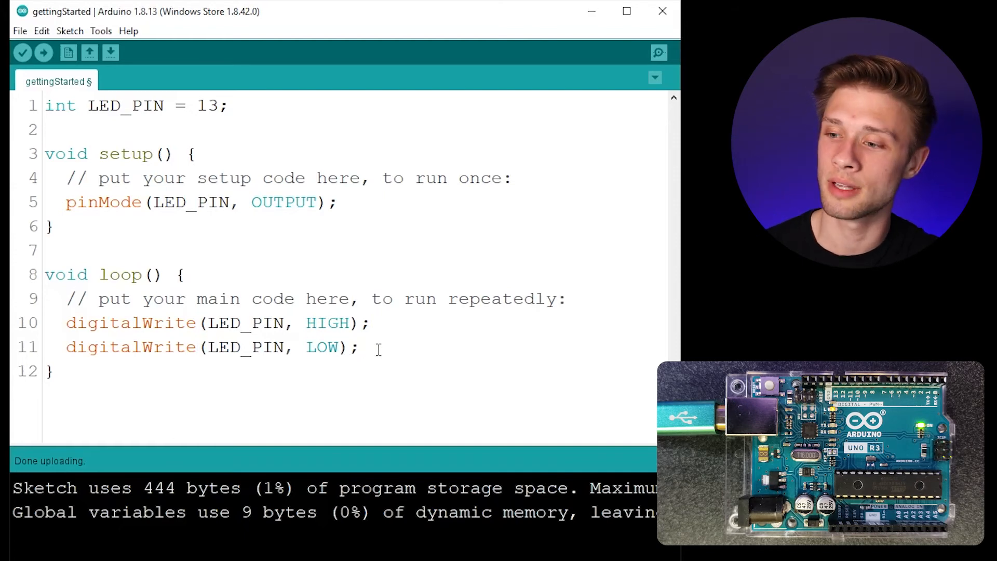
click(405, 320)
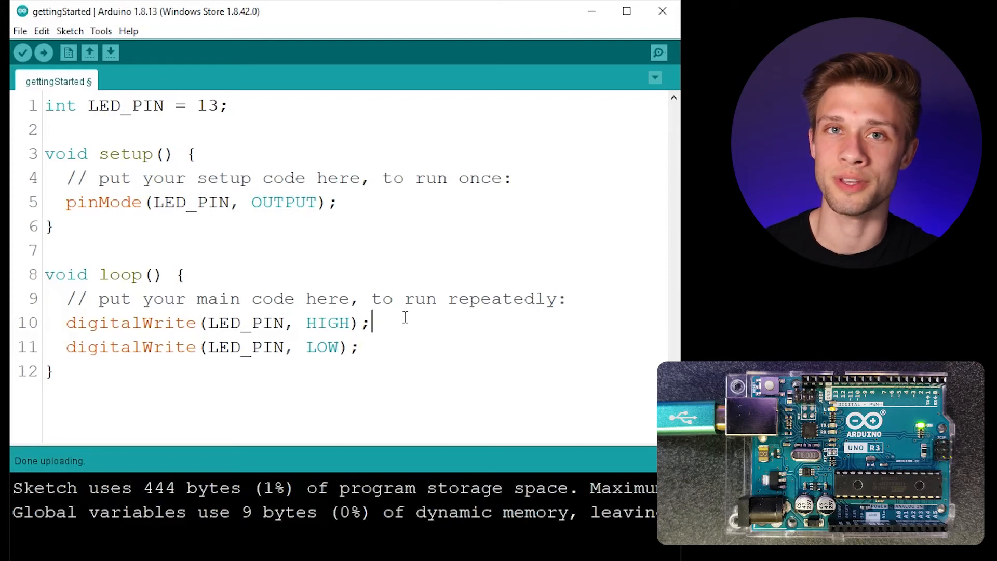
key(Return)
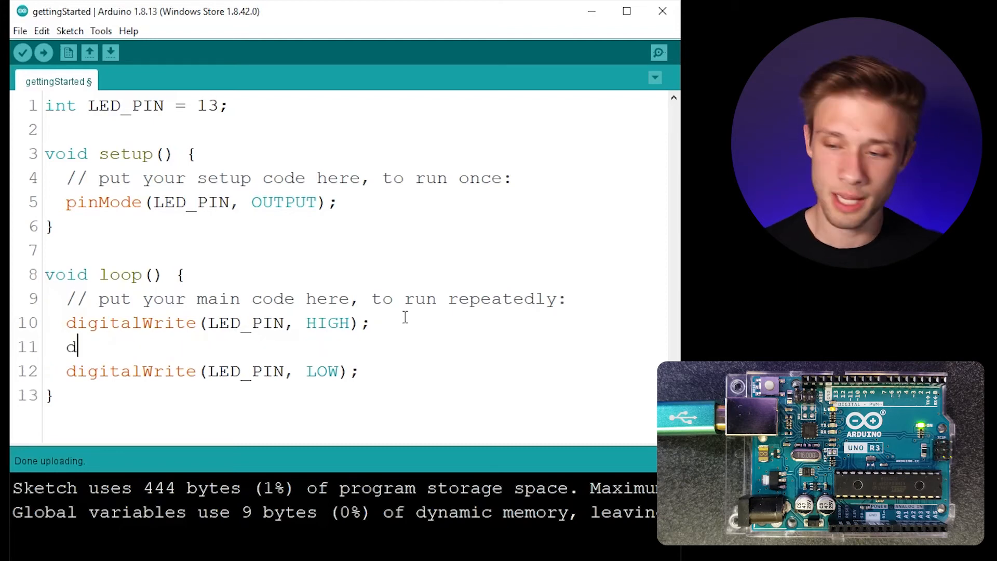
text(delay)
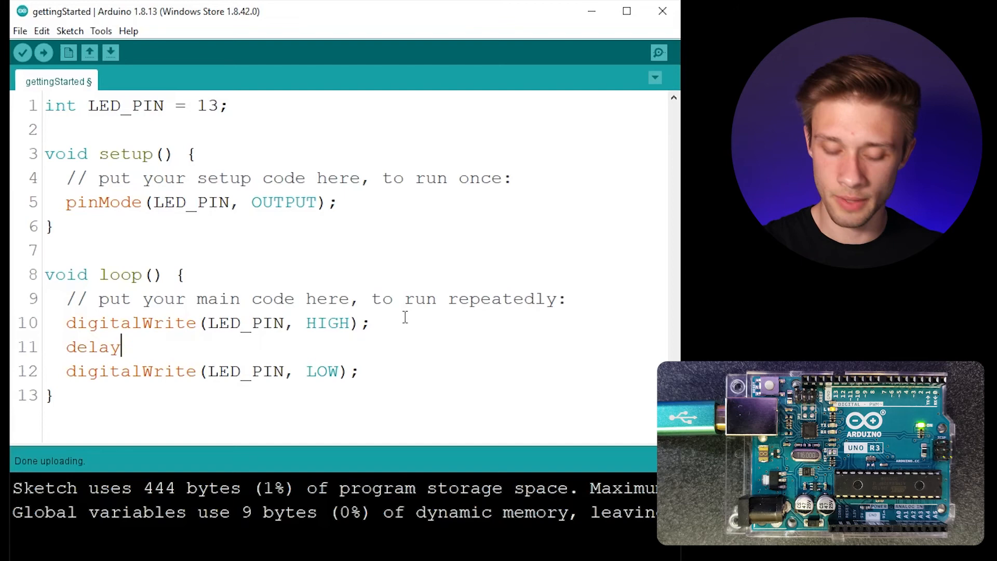
text(())
key(Left)
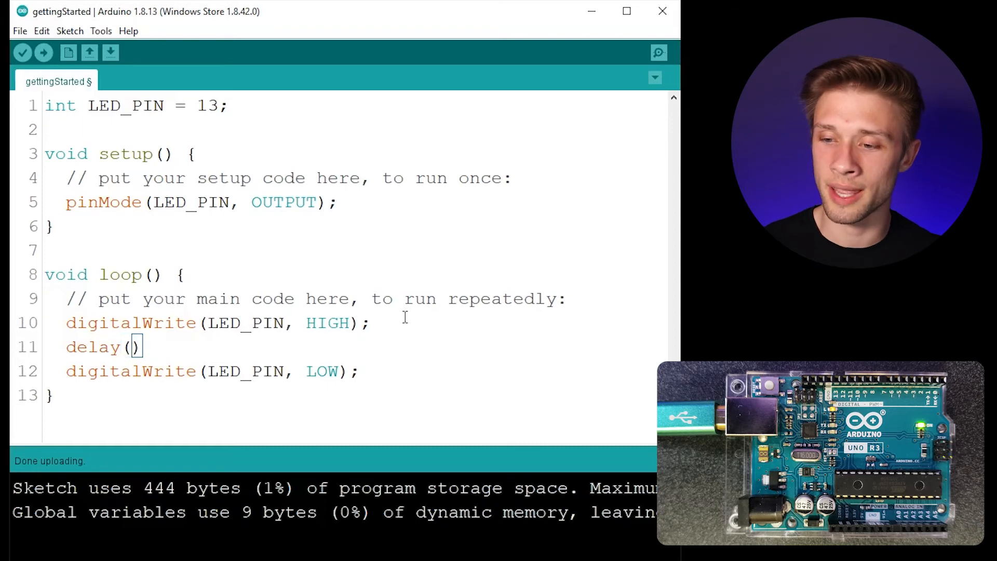
text(1000)
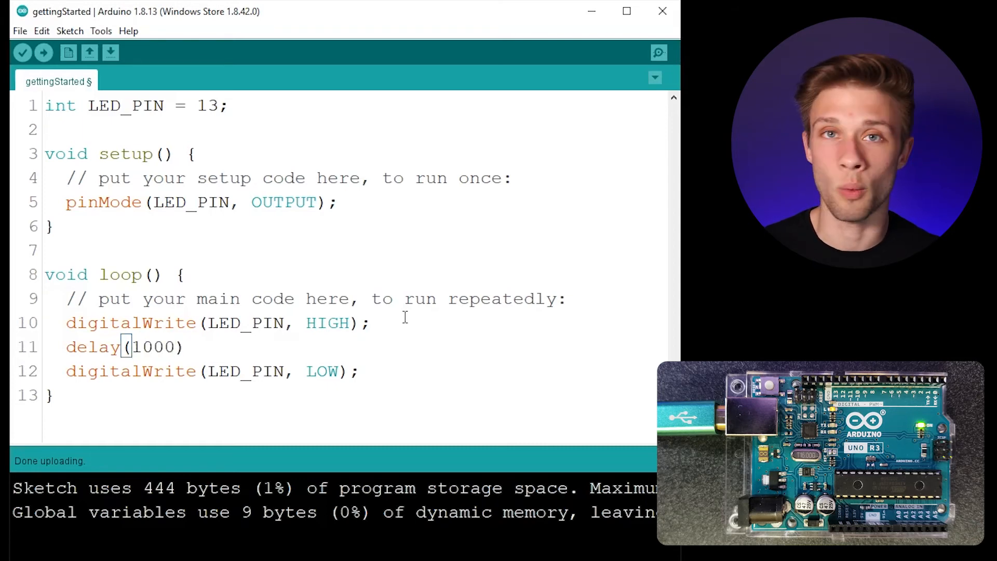
key(Right)
text(;)
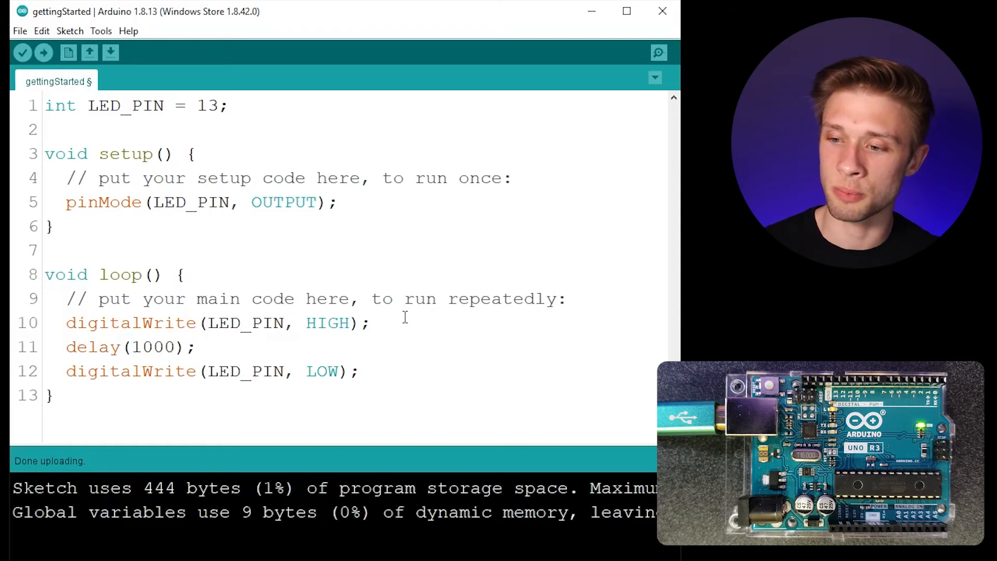
key(shift+Left)
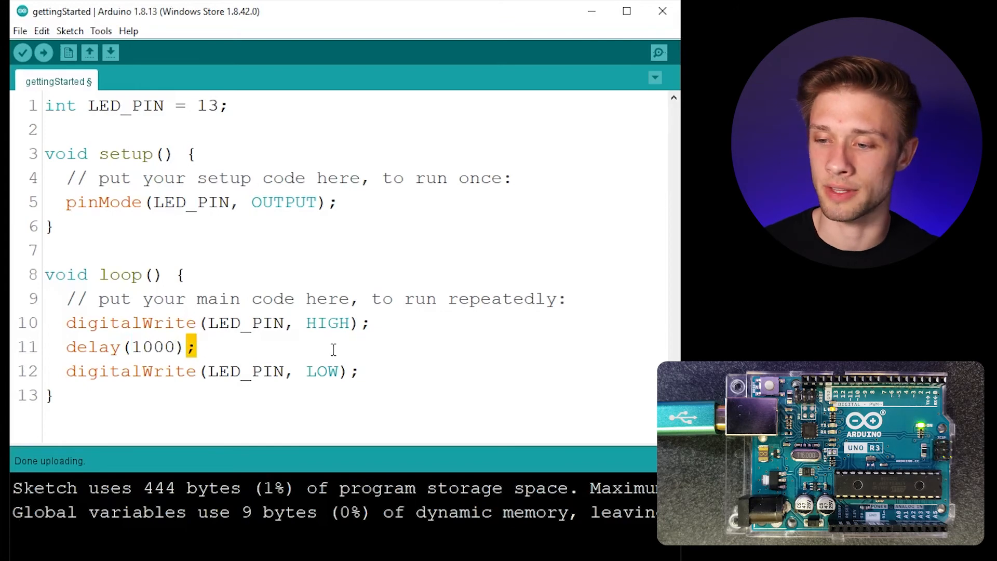
drag(196, 347, 70, 347)
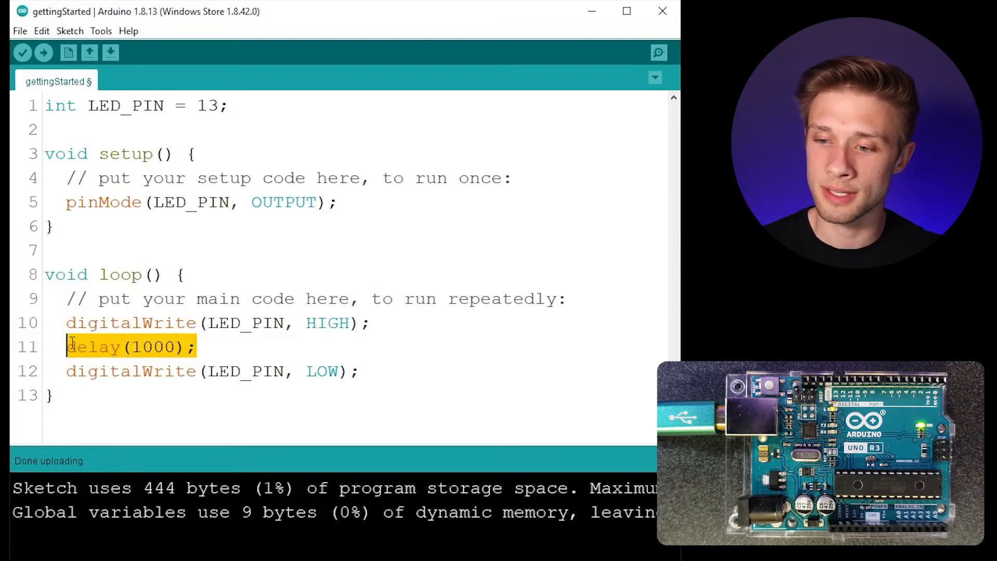
key(ctrl+c)
click(360, 372)
key(Return)
key(ctrl+v)
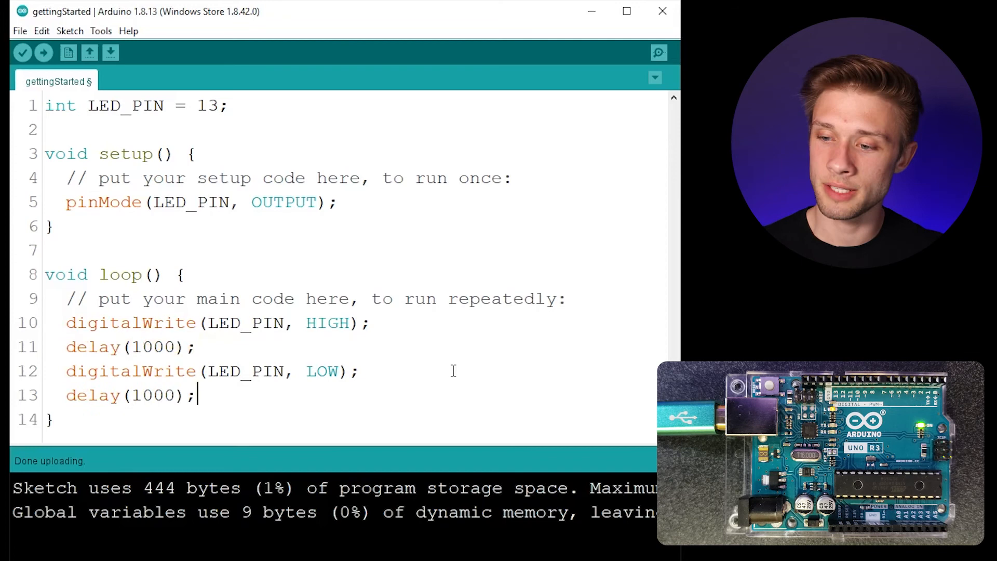
double_click(321, 372)
click(402, 371)
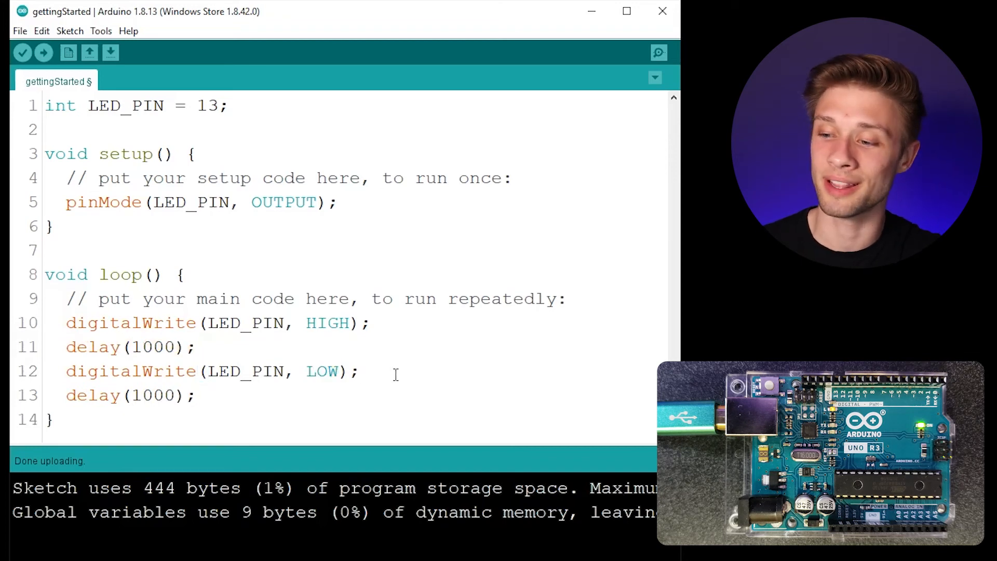
drag(362, 372, 295, 371)
click(286, 392)
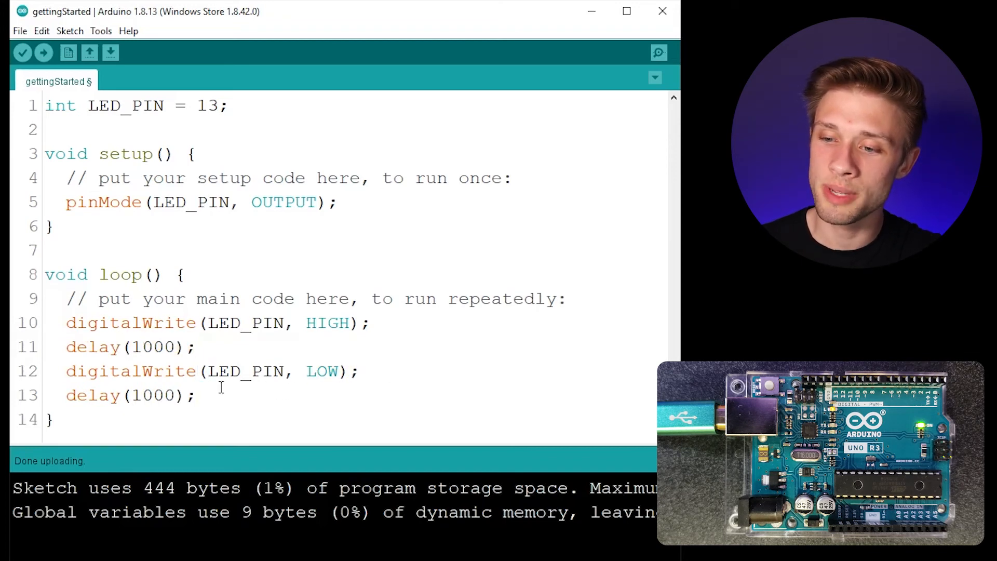
drag(200, 395, 66, 323)
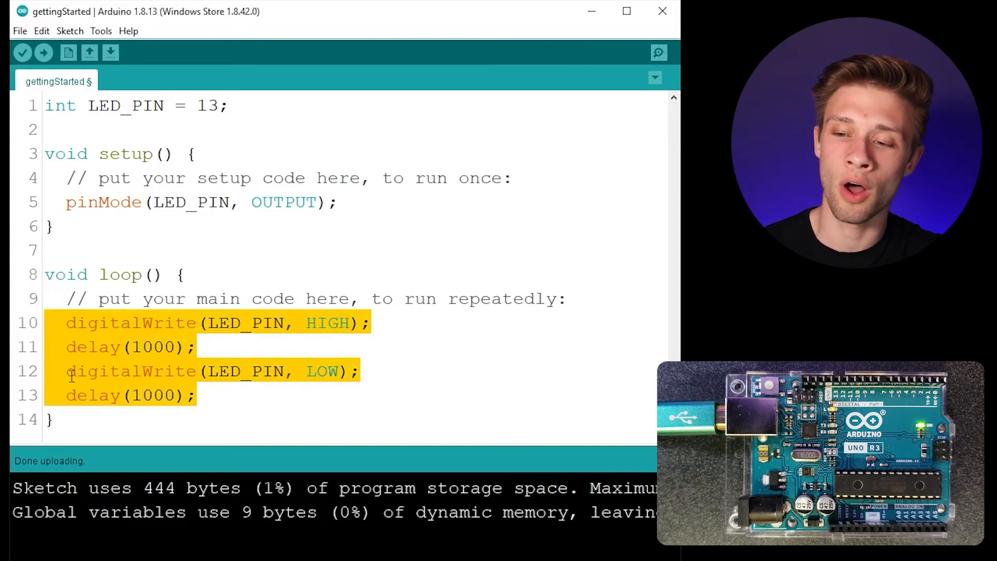
click(246, 347)
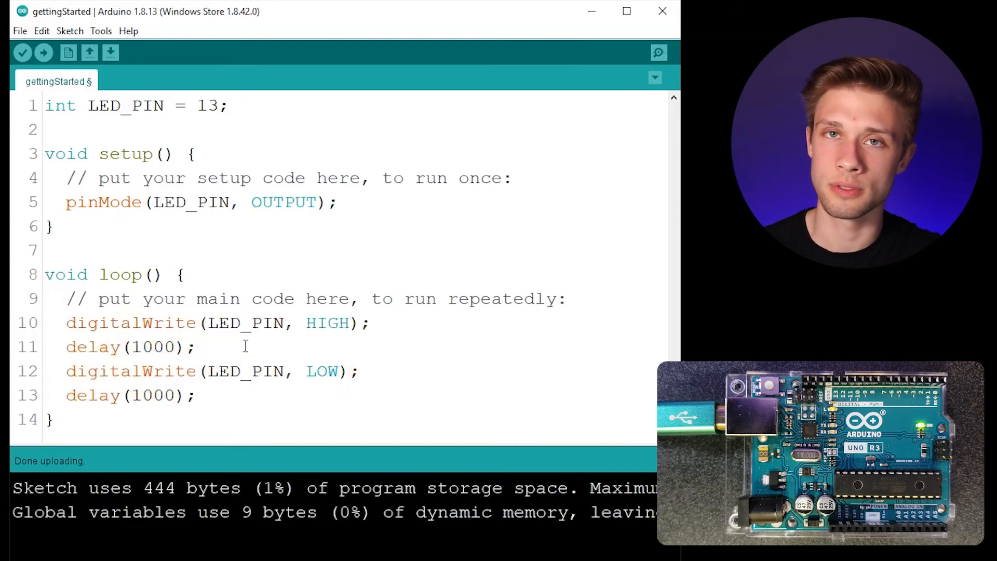
- Save the sketch with Ctrl+S, then highlight the LED_PIN declaration and the setup block with its pinMode line
key(ctrl+s)
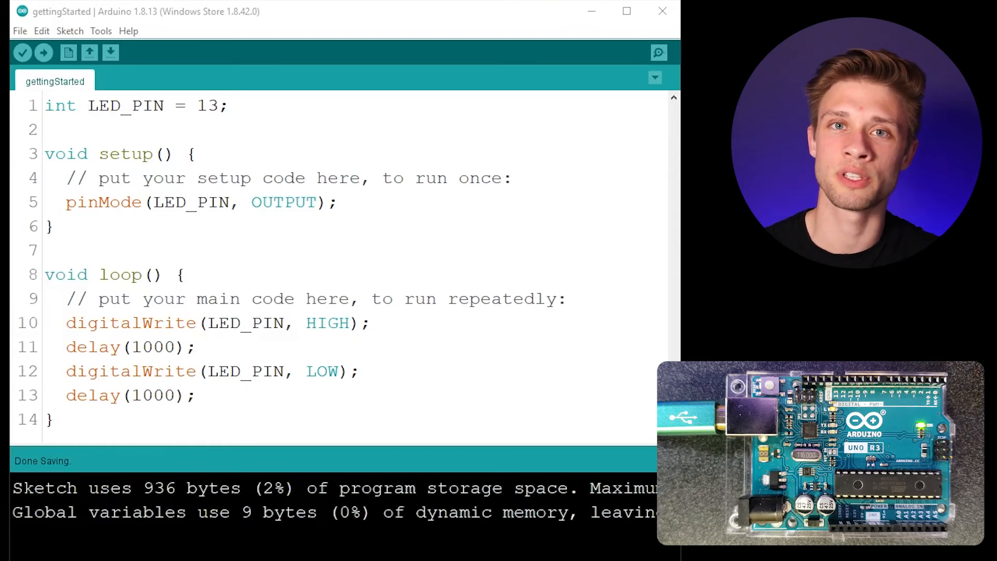
drag(229, 106, 52, 112)
click(66, 131)
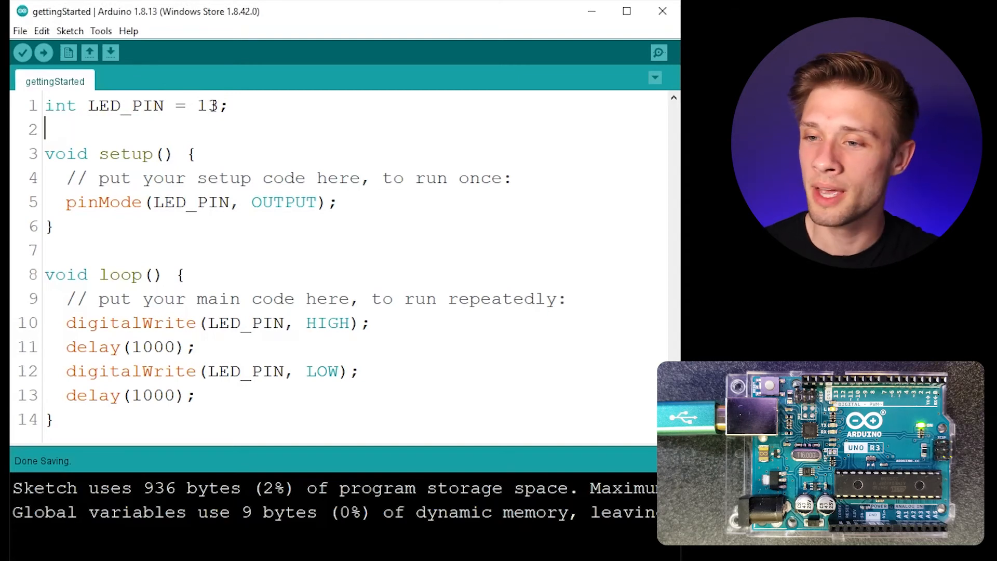
drag(229, 106, 44, 109)
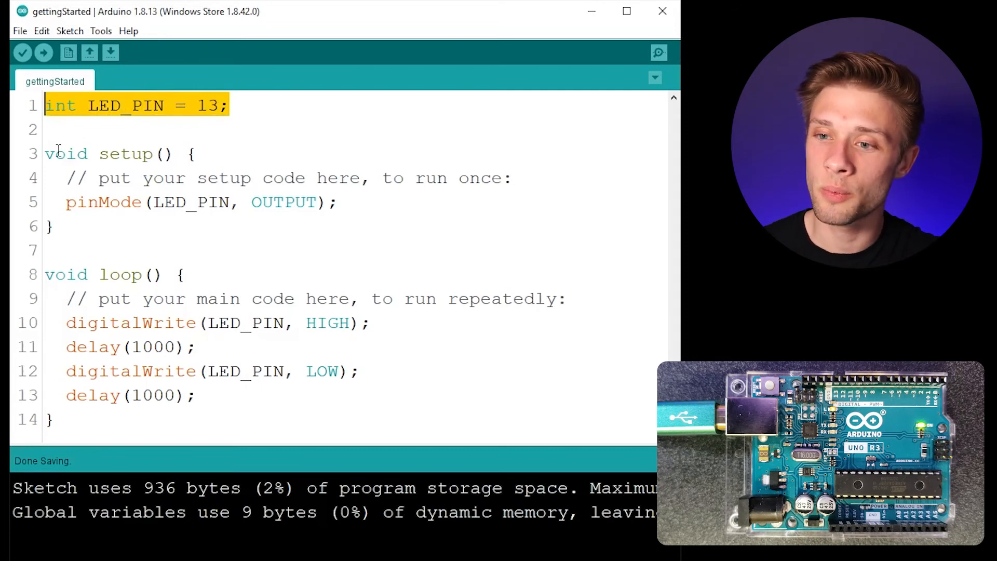
drag(45, 154, 102, 226)
click(105, 228)
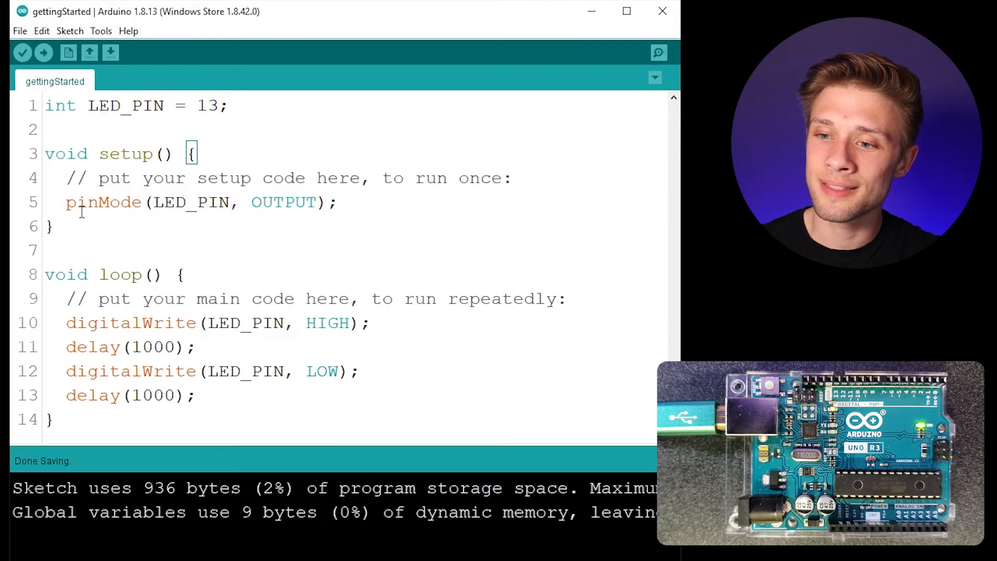
drag(66, 203, 343, 204)
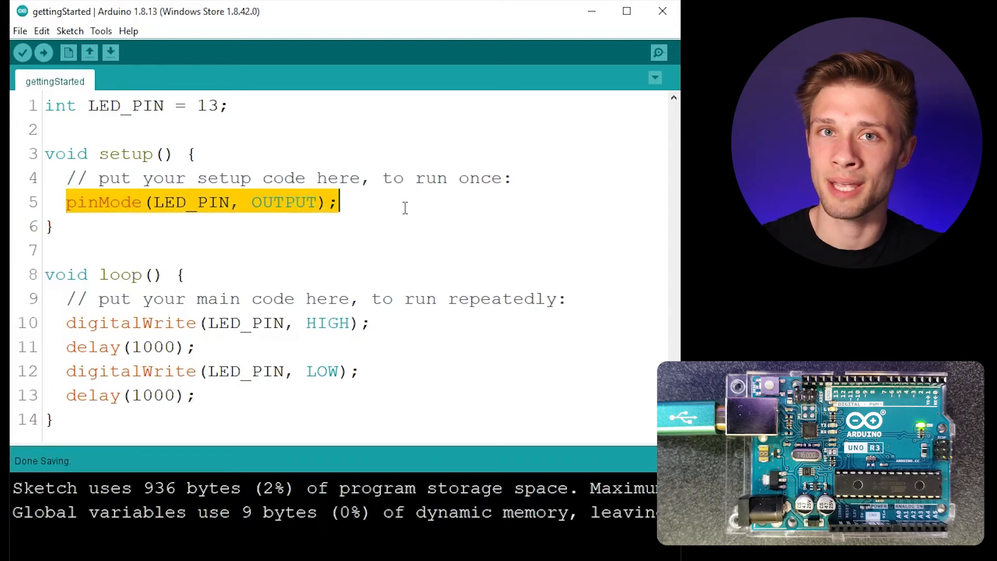
click(165, 251)
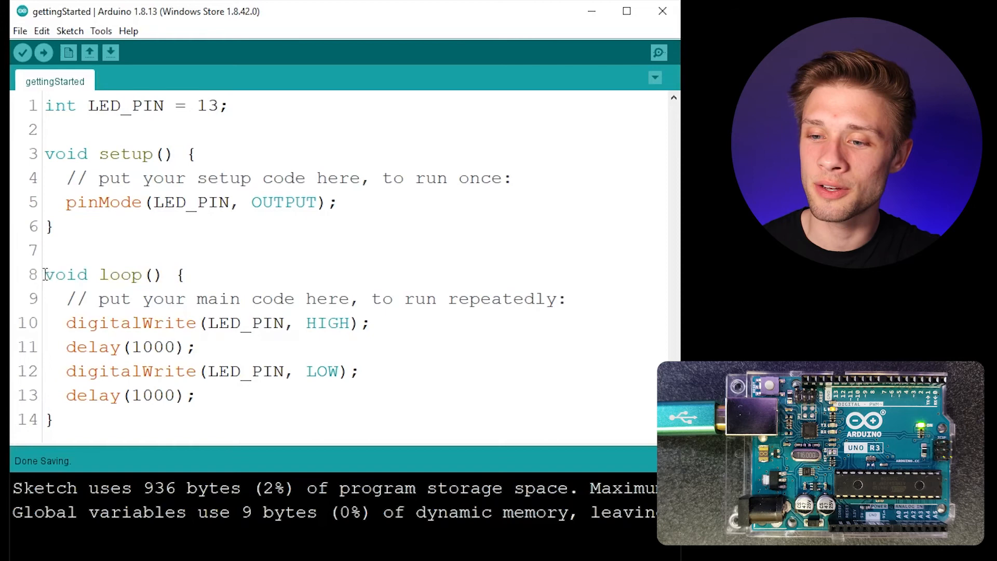
- Highlight the loop header, the HIGH and LOW digitalWrite lines and both delay calls in turn
drag(45, 275, 186, 275)
click(187, 275)
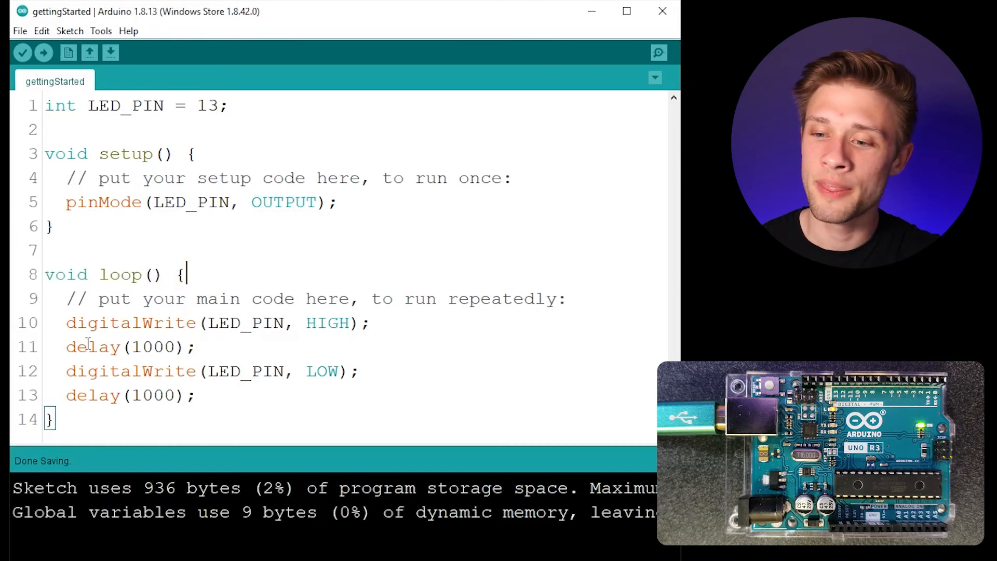
drag(66, 322, 422, 324)
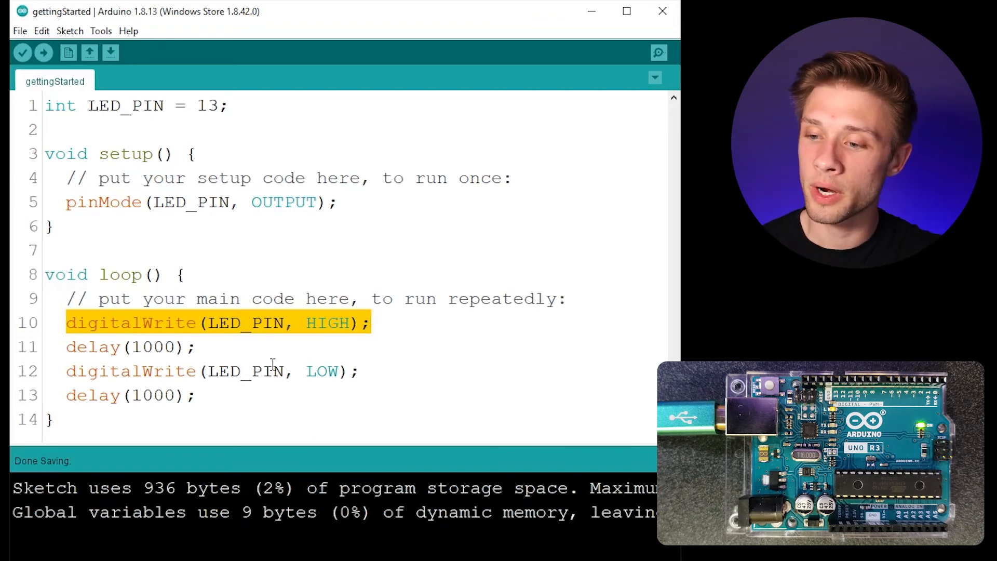
drag(270, 366, 116, 347)
click(252, 348)
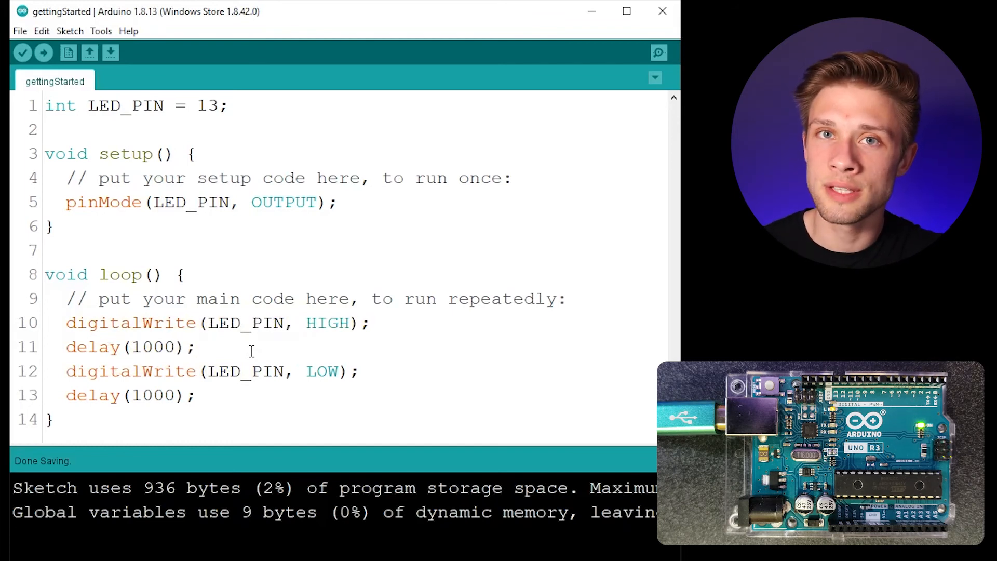
drag(66, 373, 408, 375)
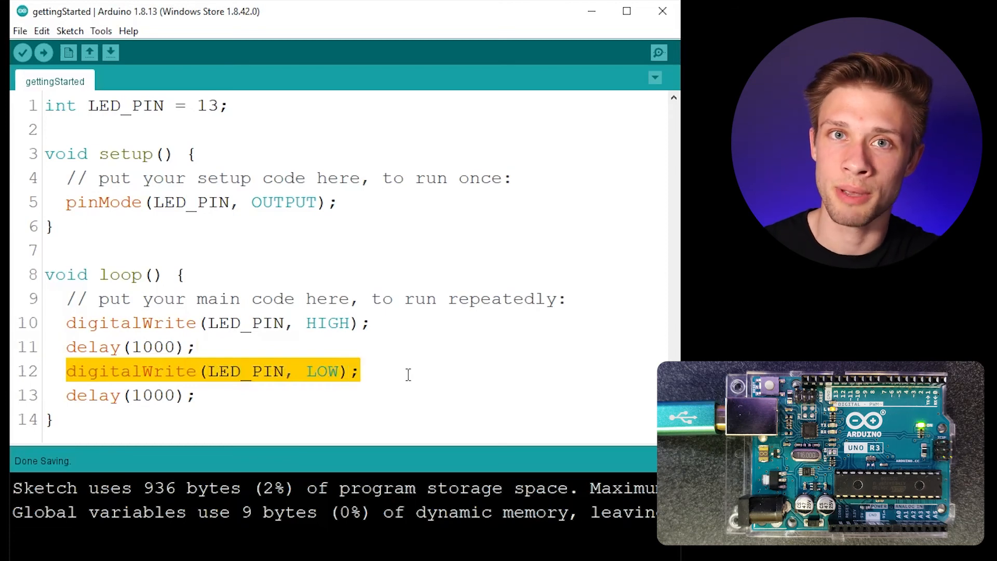
drag(196, 395, 66, 397)
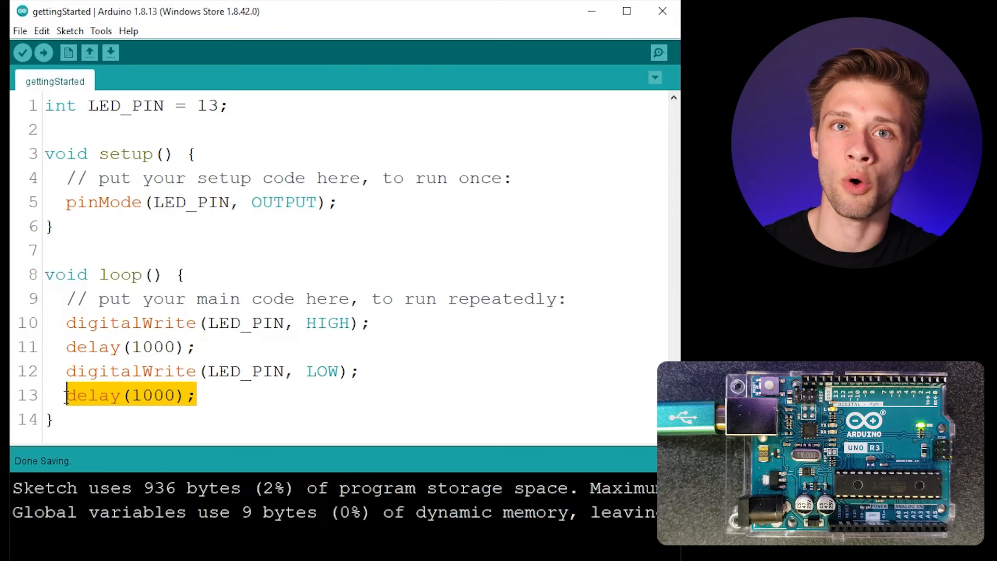
- Upload the blink sketch to the Uno from the toolbar
click(96, 249)
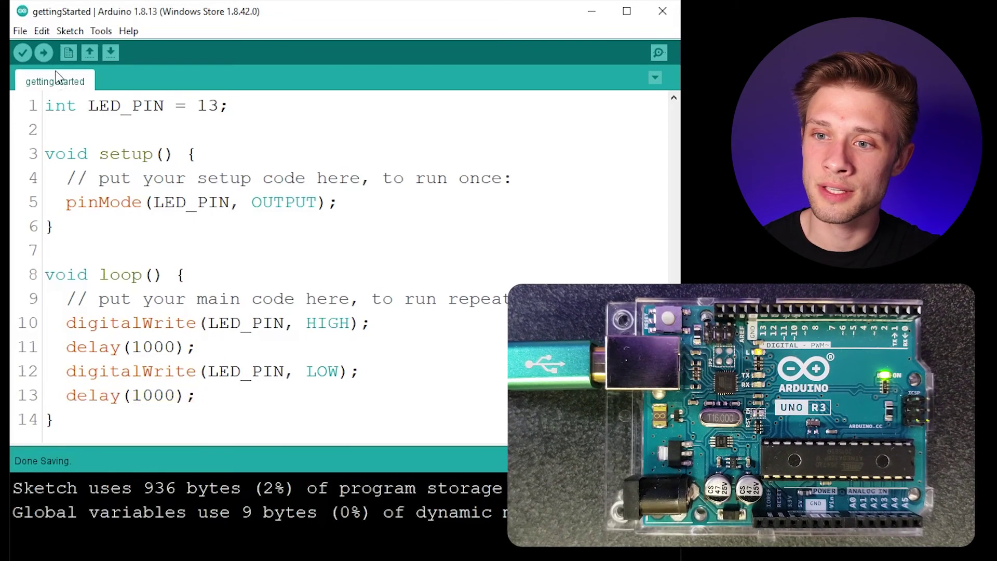
click(45, 52)
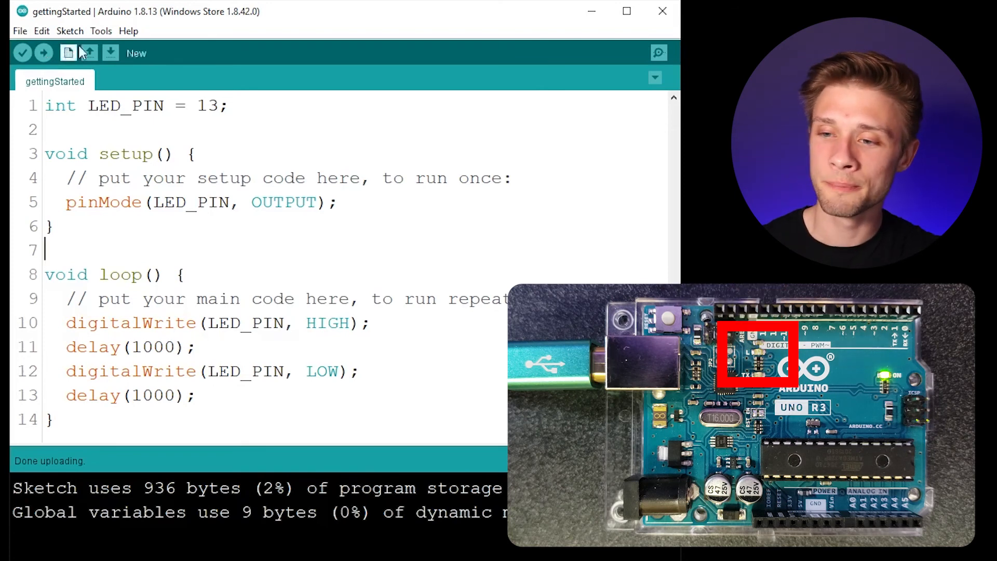
- Replace both 1000 delays in the loop with 250 and upload the faster blink to the Uno
double_click(149, 347)
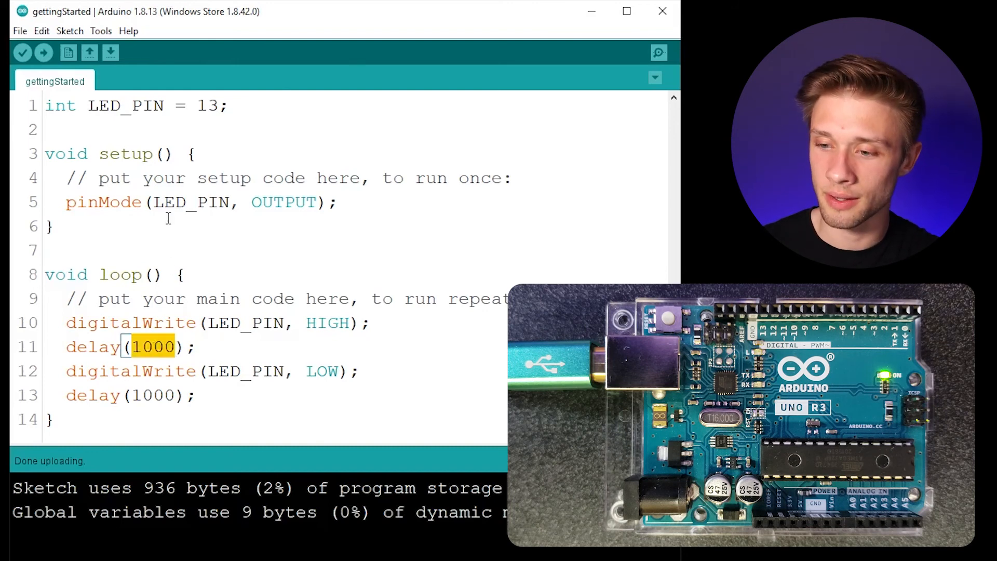
text(250)
double_click(154, 395)
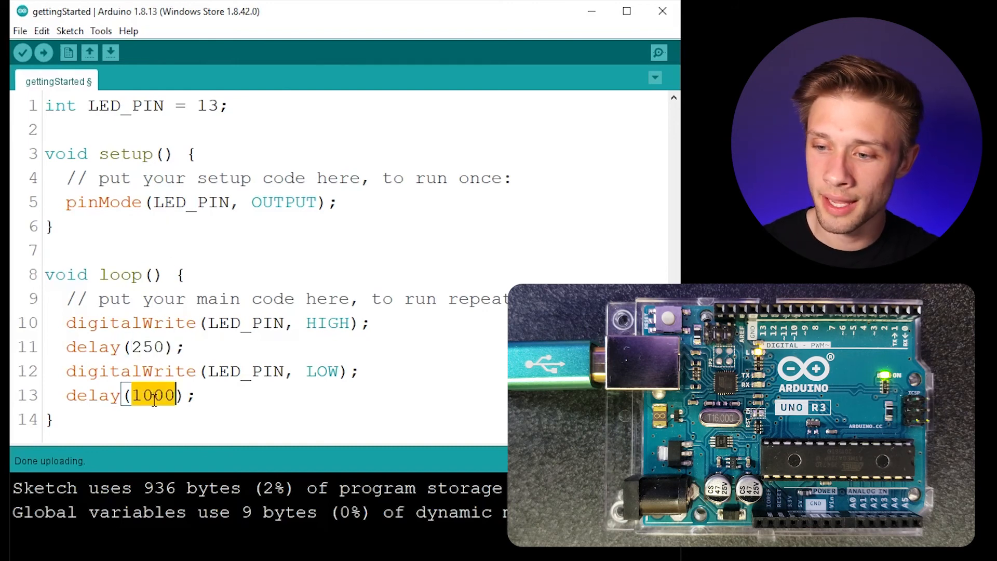
text(250)
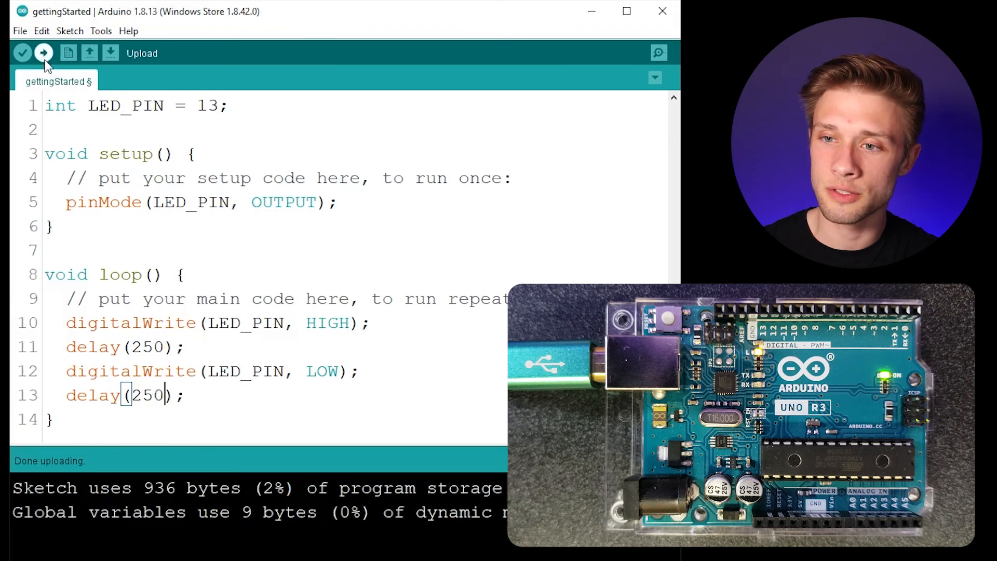
click(45, 53)
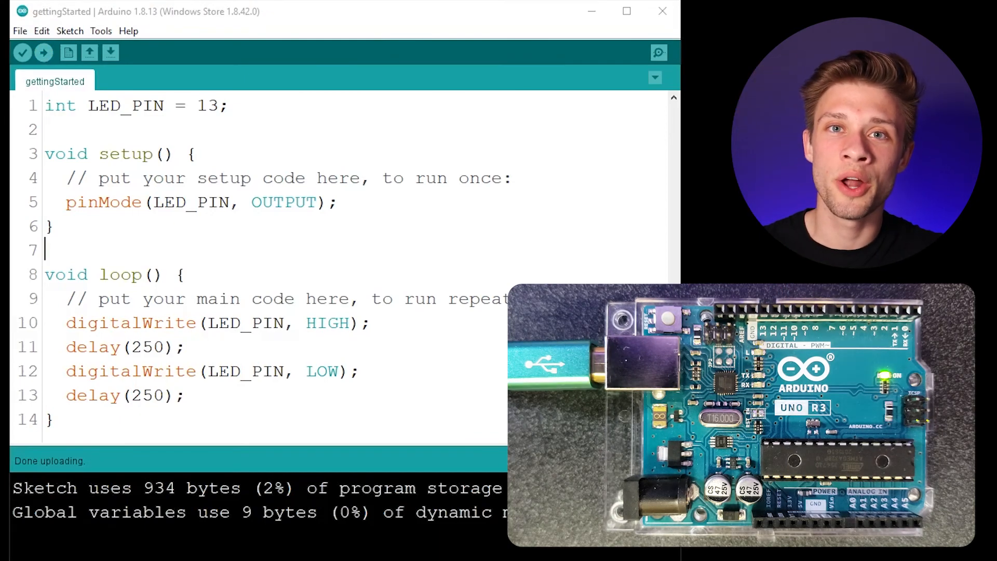
- Replace both 250 delays in the loop with 200 and upload the sketch to the Uno
double_click(148, 347)
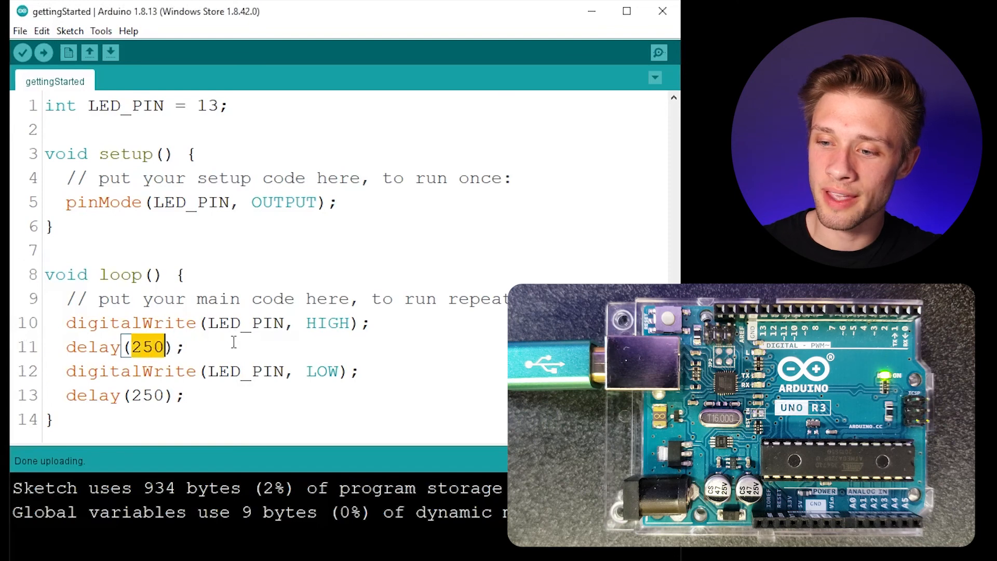
text(200)
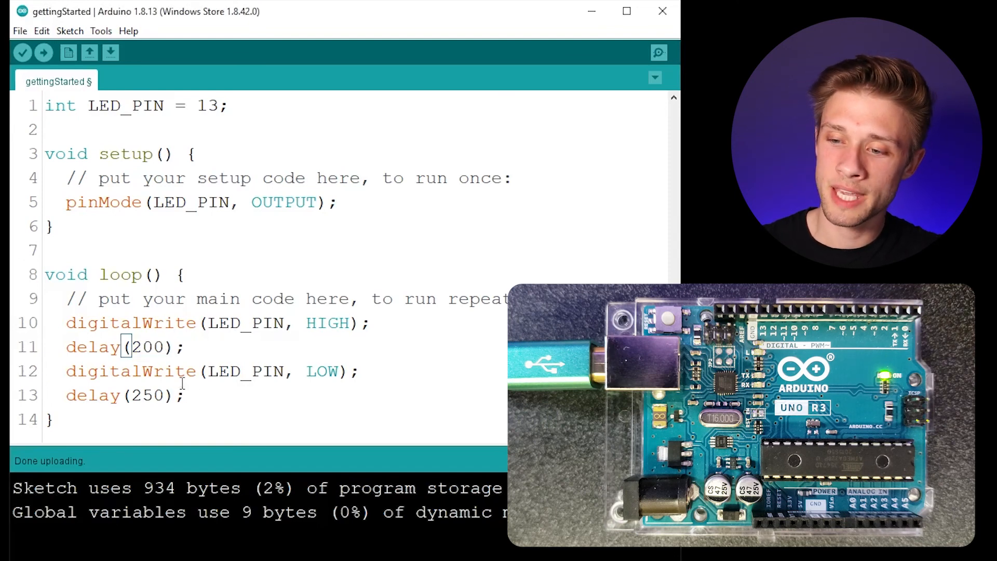
double_click(148, 396)
text(200)
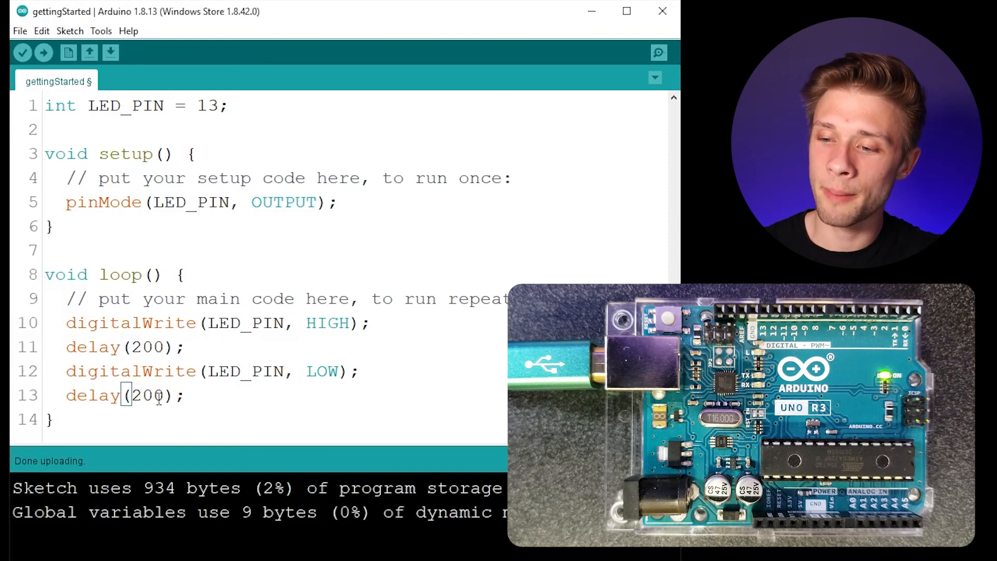
click(204, 398)
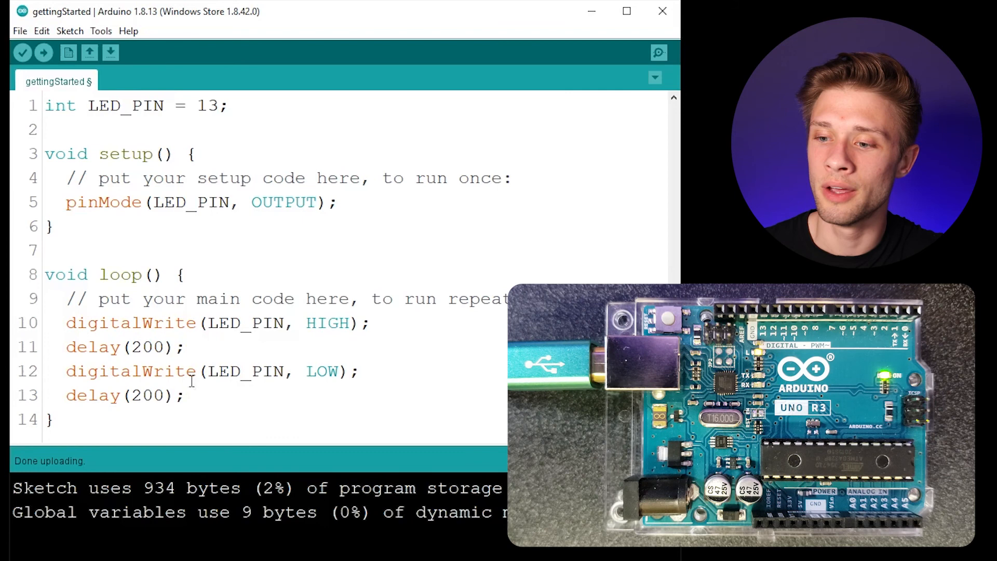
click(43, 52)
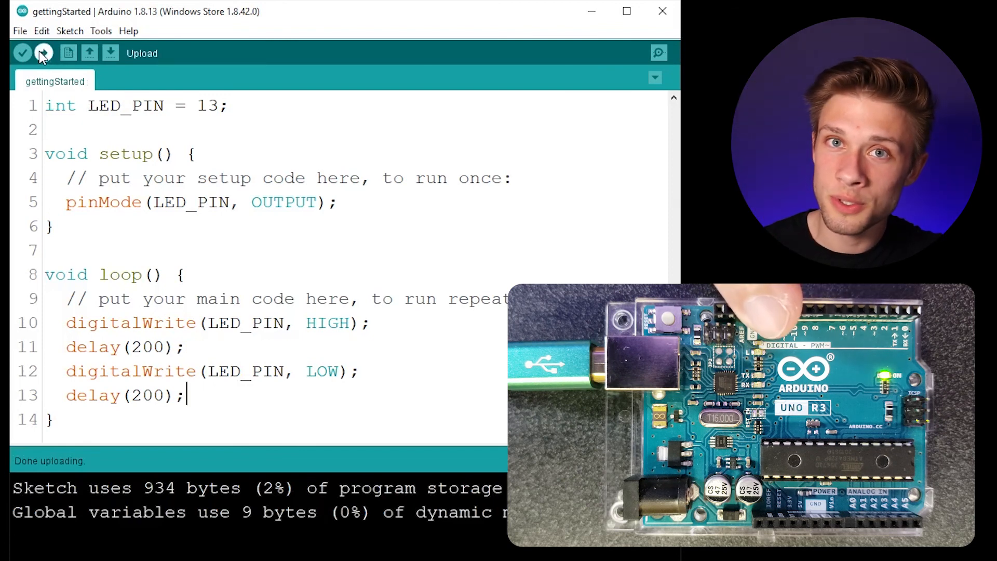
- Point out the two 200 delay values on lines 11 and 13 after the upload finishes
double_click(149, 347)
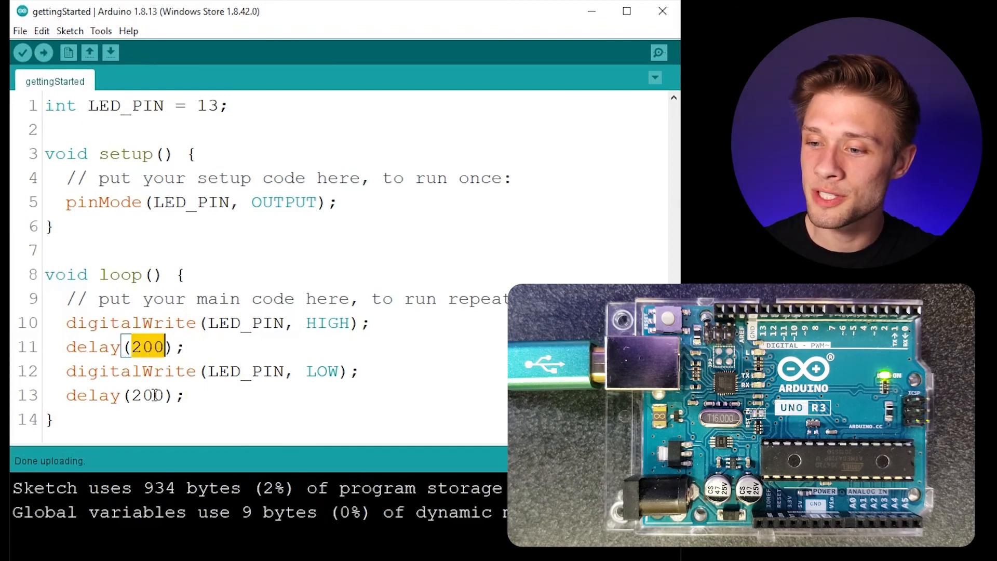
double_click(148, 395)
click(208, 400)
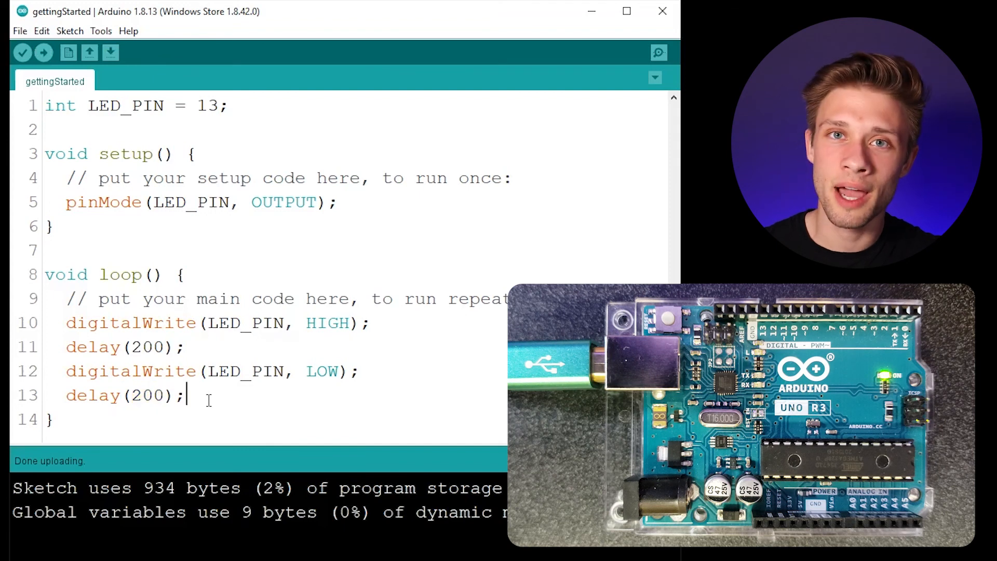